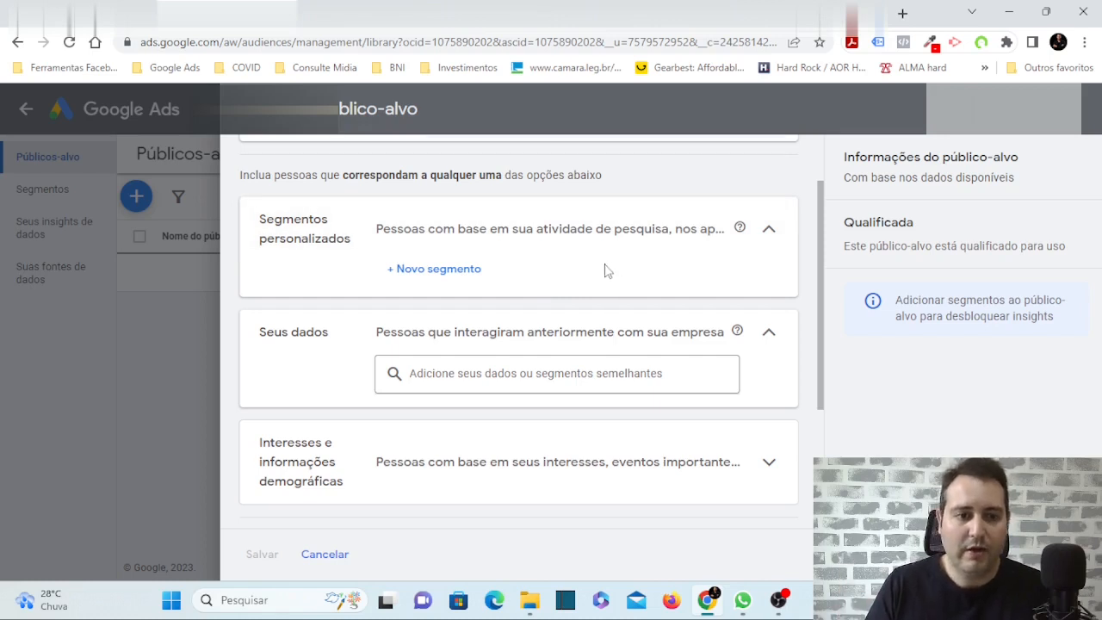
Examine the website visitor lists (Visitantes do site) available under Seus dados for the new audience.
scroll(616, 262, "down", 1)
scroll(362, 332, "down", 2)
scroll(487, 411, "up", 2)
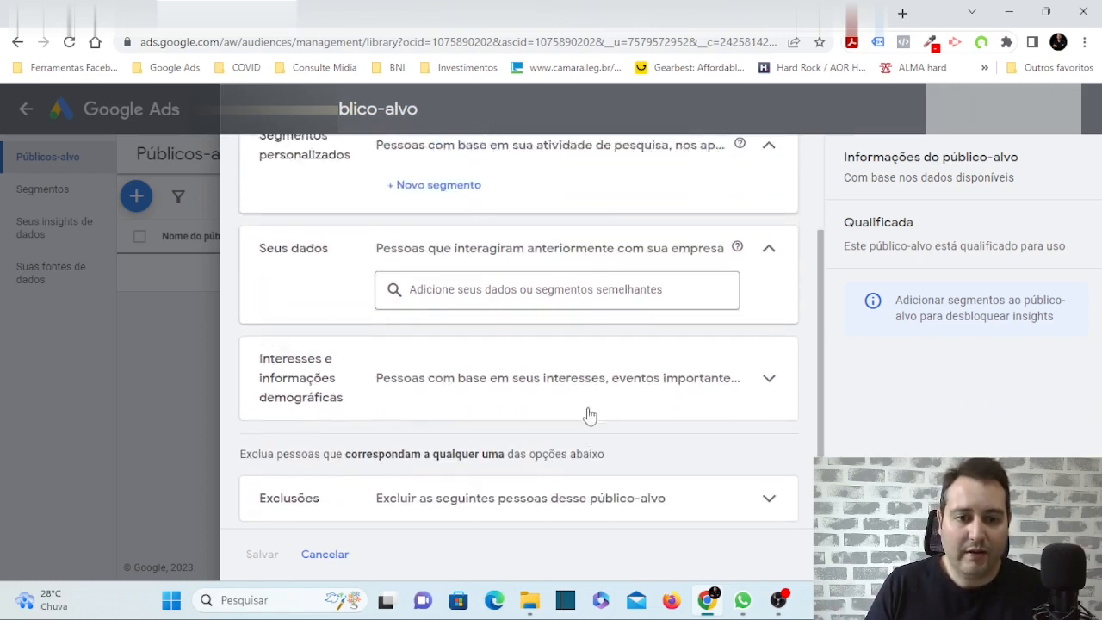
scroll(306, 332, "down", 1)
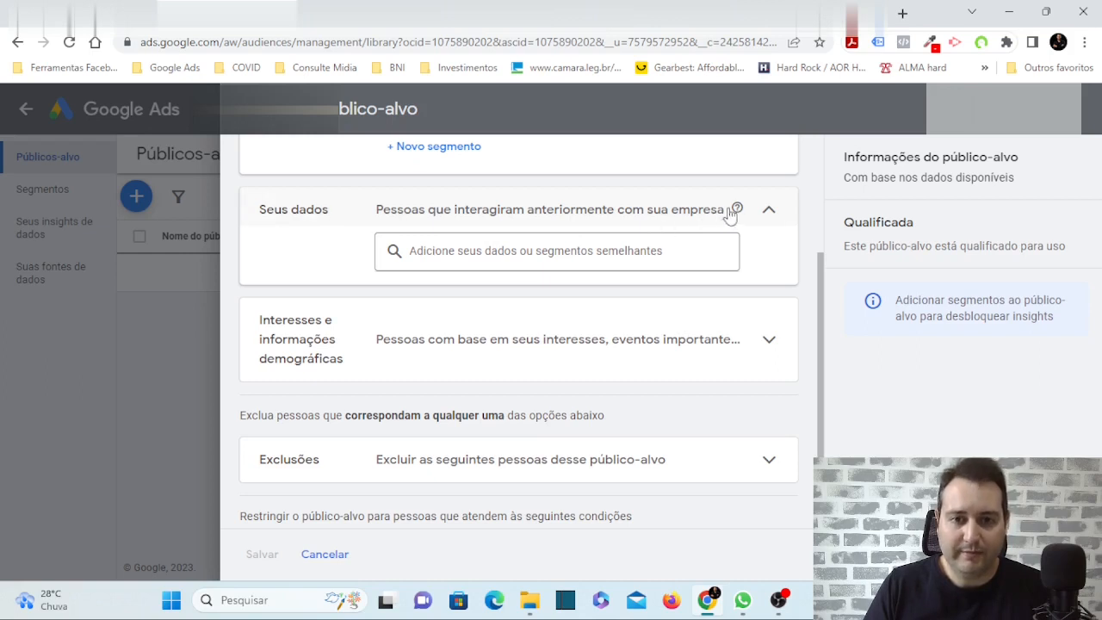
mouse_move(737, 211)
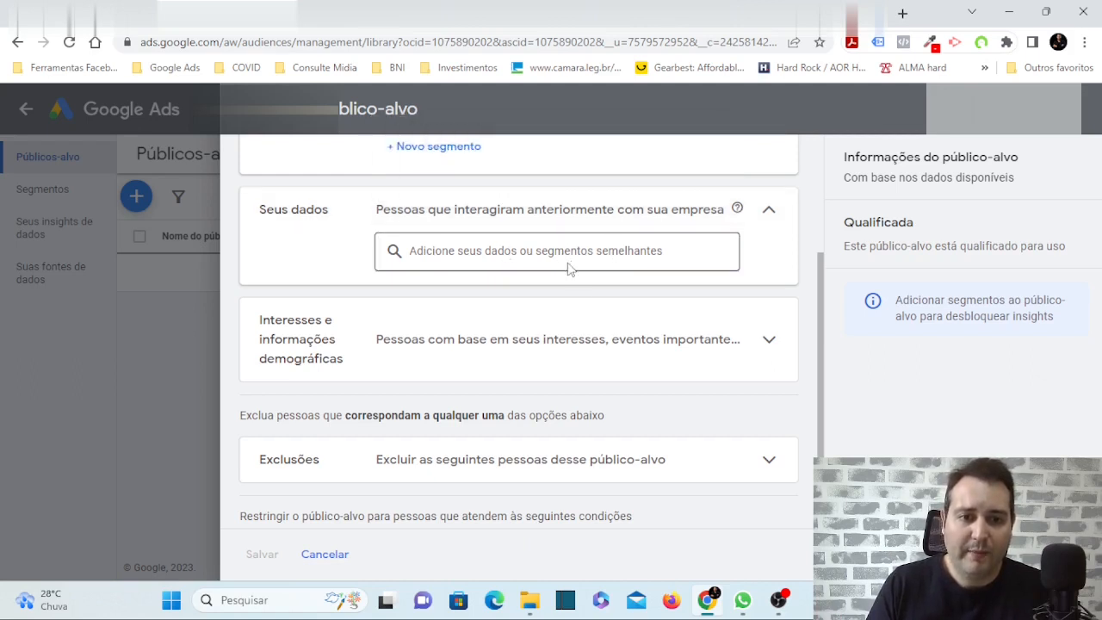
left_click(669, 252)
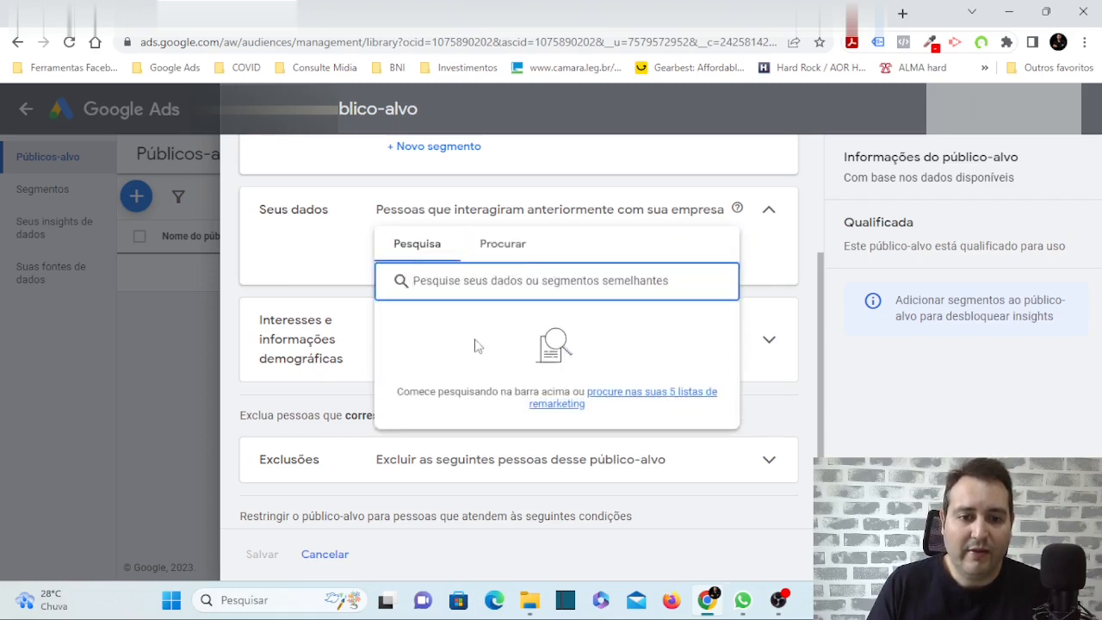
left_click(500, 249)
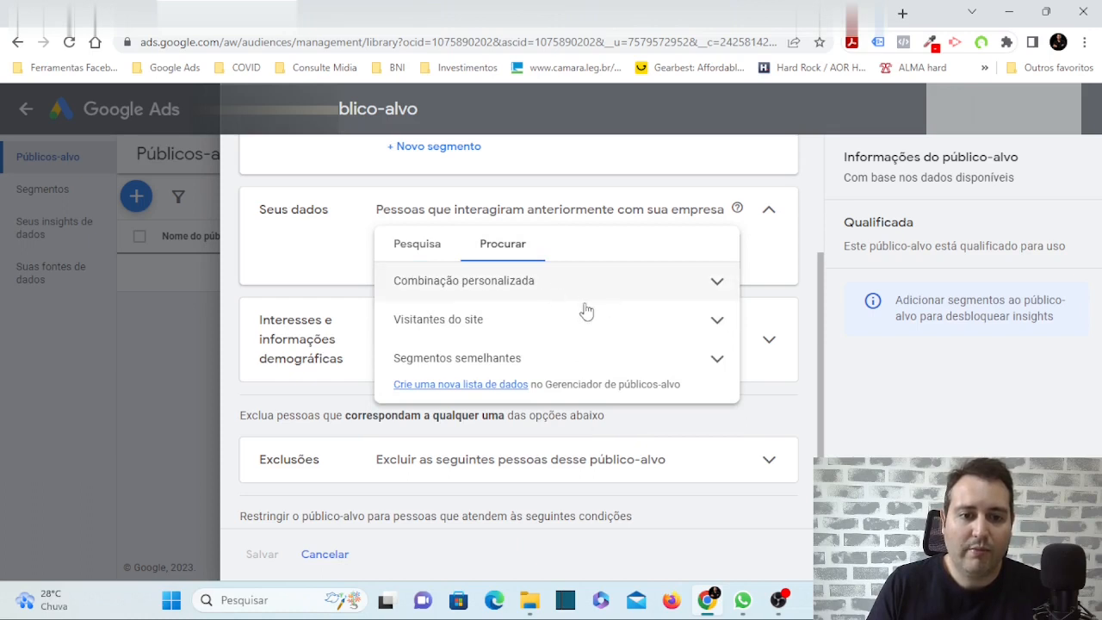
left_click(715, 322)
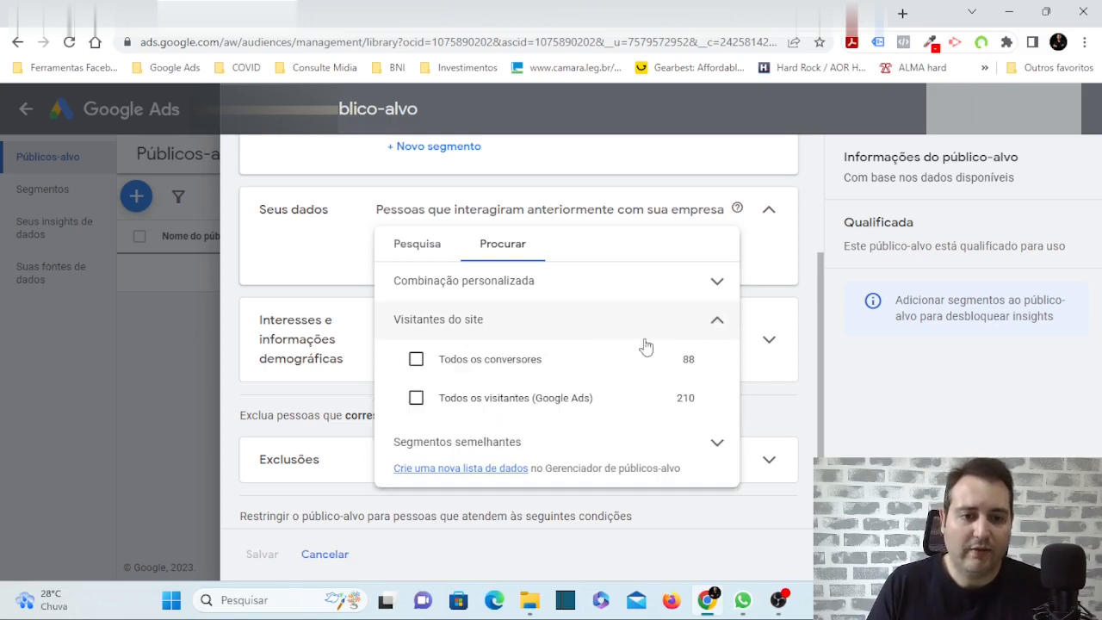
left_click(720, 327)
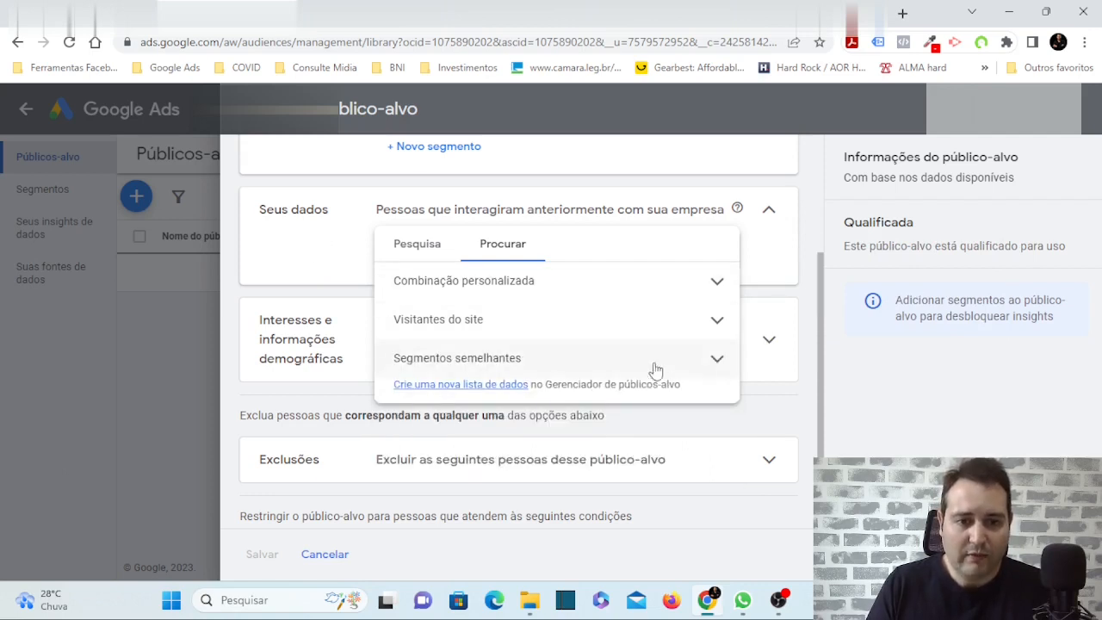
Examine the Segmentos semelhantes lists under Seus dados and close the segment picker without selecting any.
left_click(718, 360)
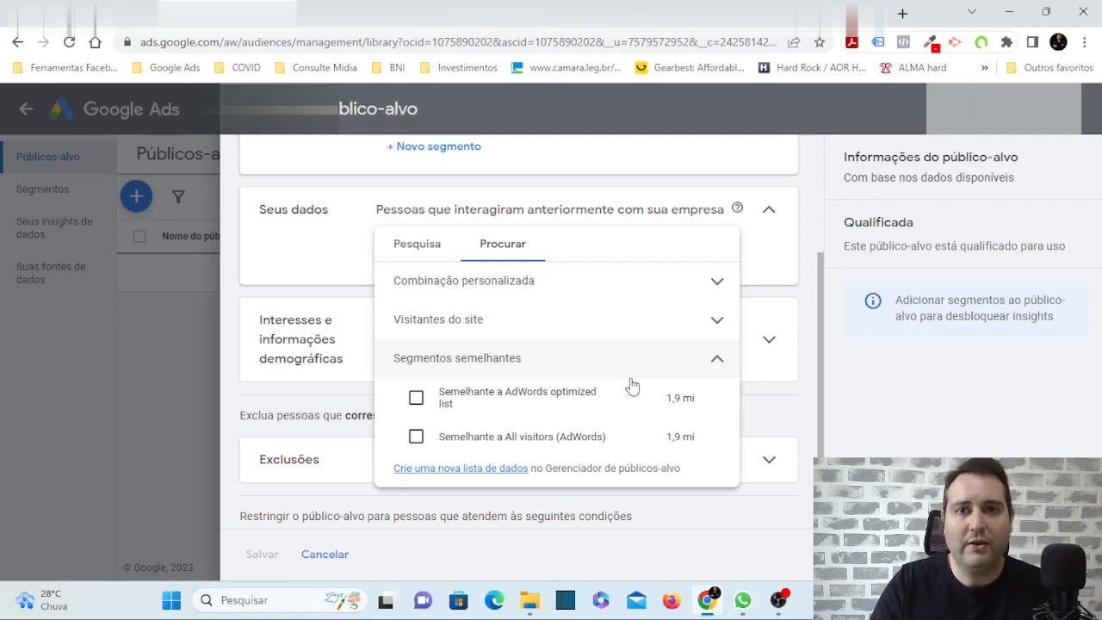
left_click(716, 360)
left_click(321, 255)
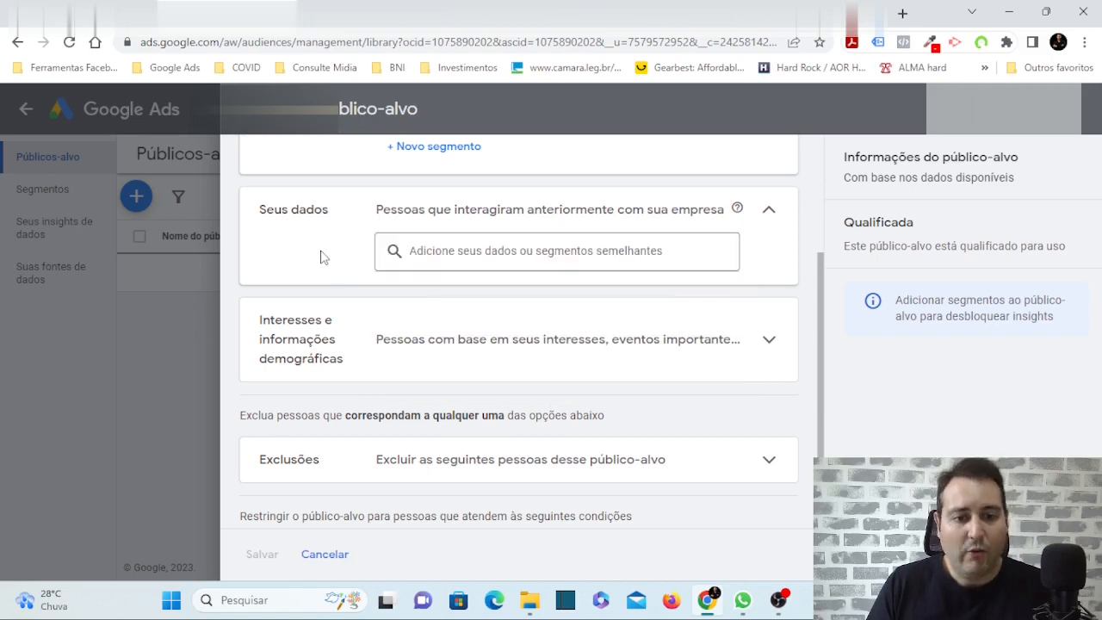
Examine the suggested segments under Interesses e informações demográficas, including the details of Instalação de portas e janelas and Casa e jardim.
scroll(344, 297, "down", 1)
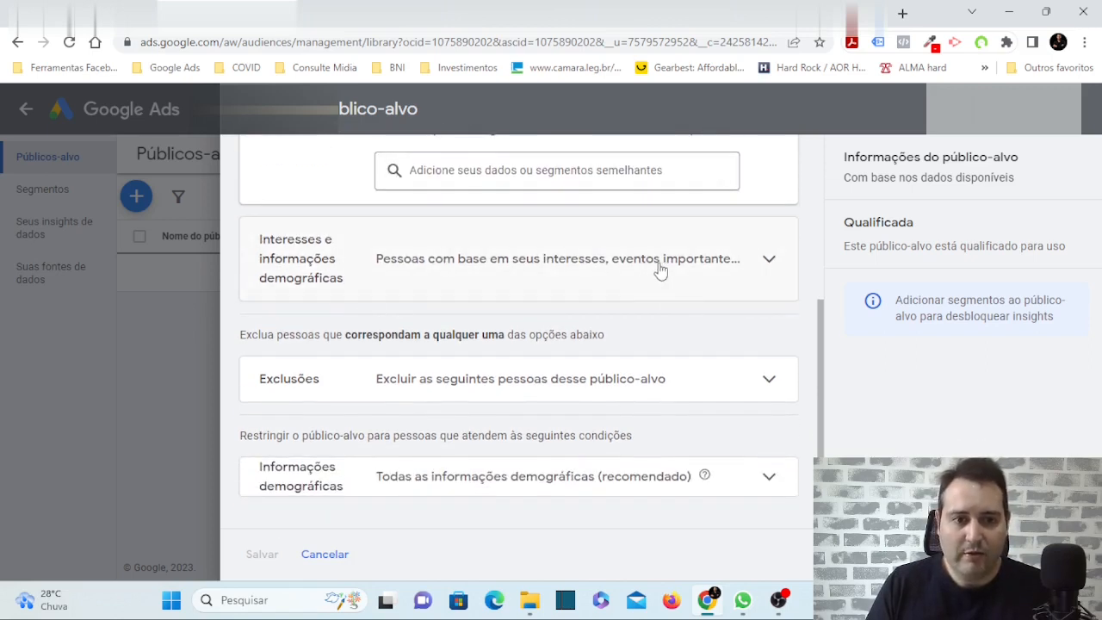
left_click(770, 262)
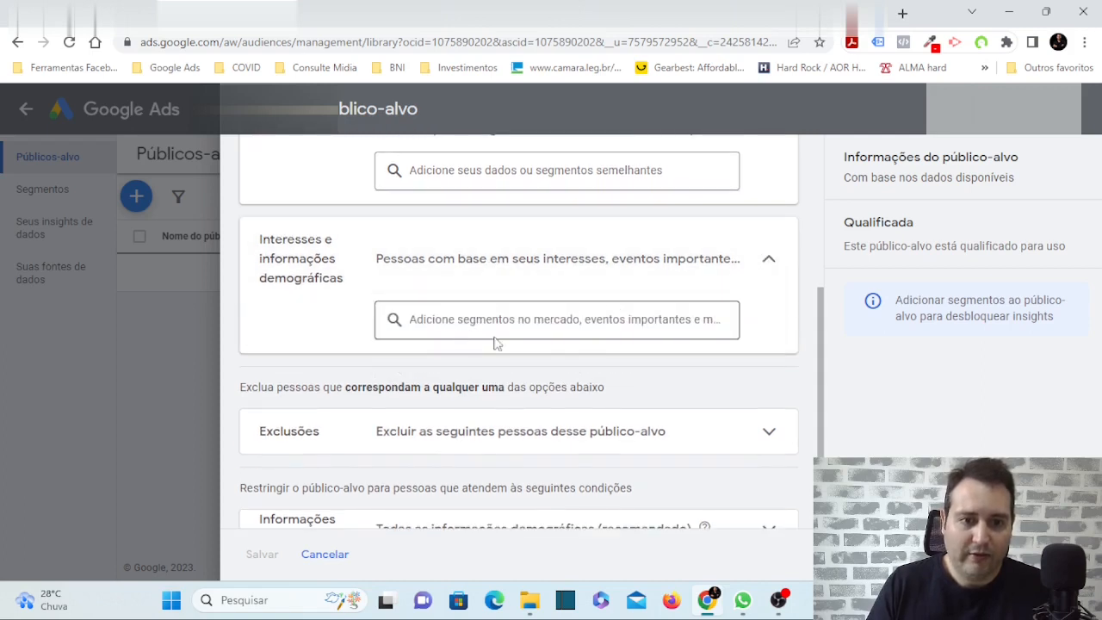
left_click(707, 320)
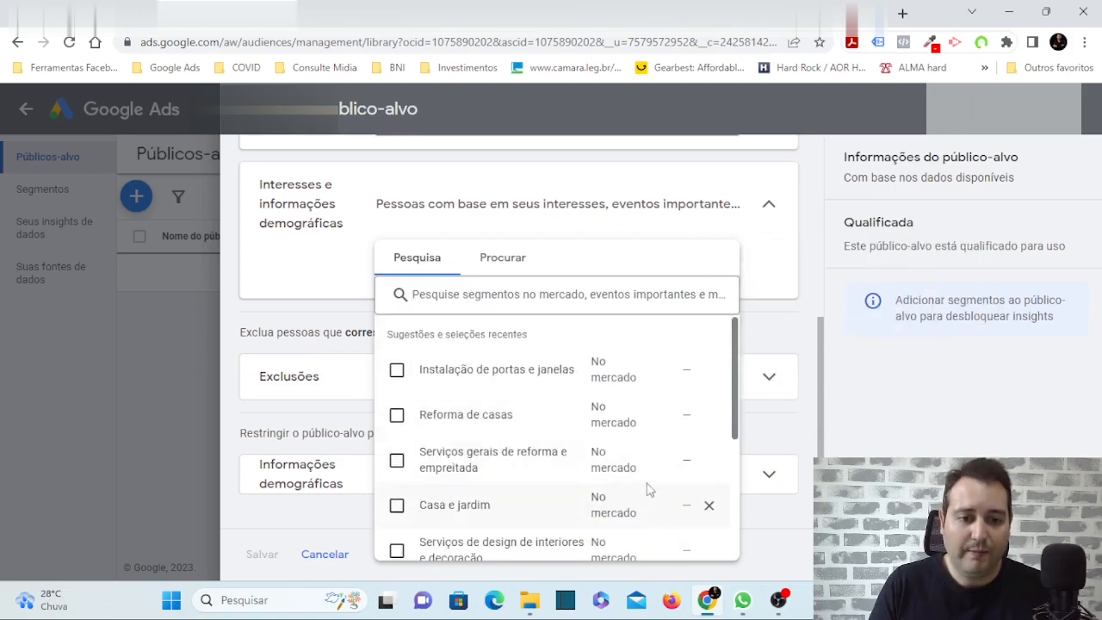
scroll(650, 487, "down", 2)
scroll(645, 479, "down", 2)
scroll(644, 479, "up", 5)
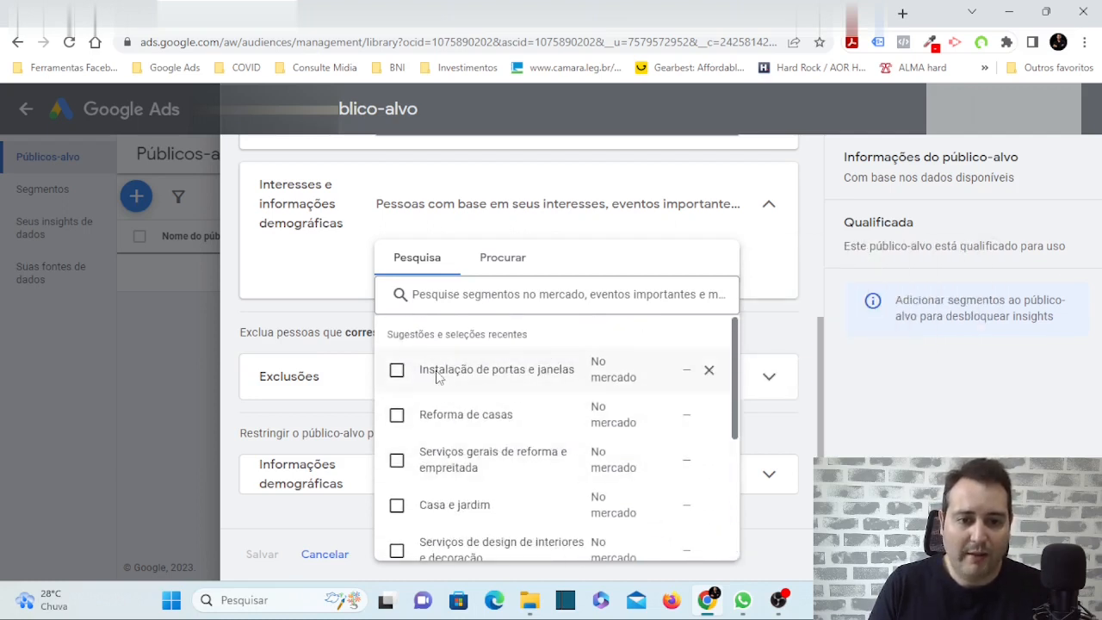
mouse_move(440, 376)
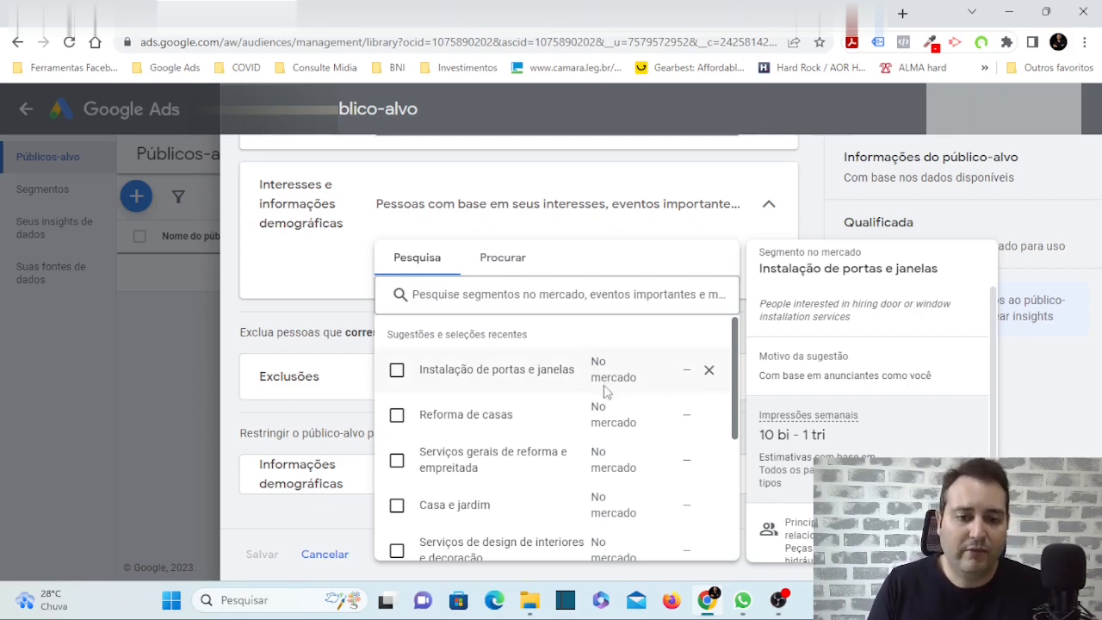
scroll(496, 396, "down", 2)
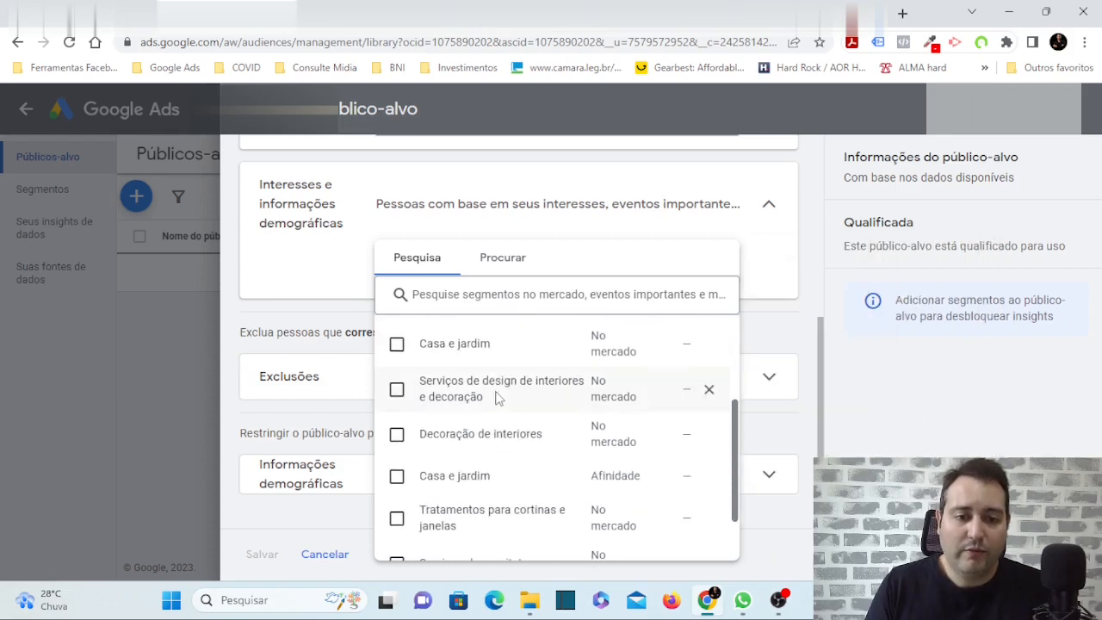
scroll(504, 387, "up", 2)
scroll(509, 368, "down", 2)
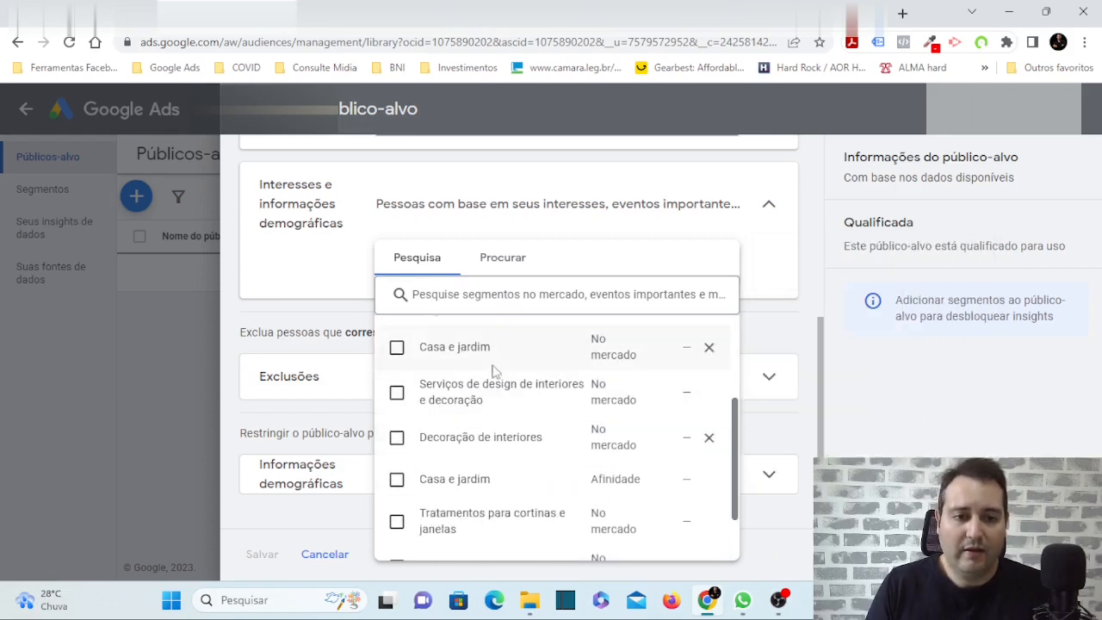
mouse_move(448, 355)
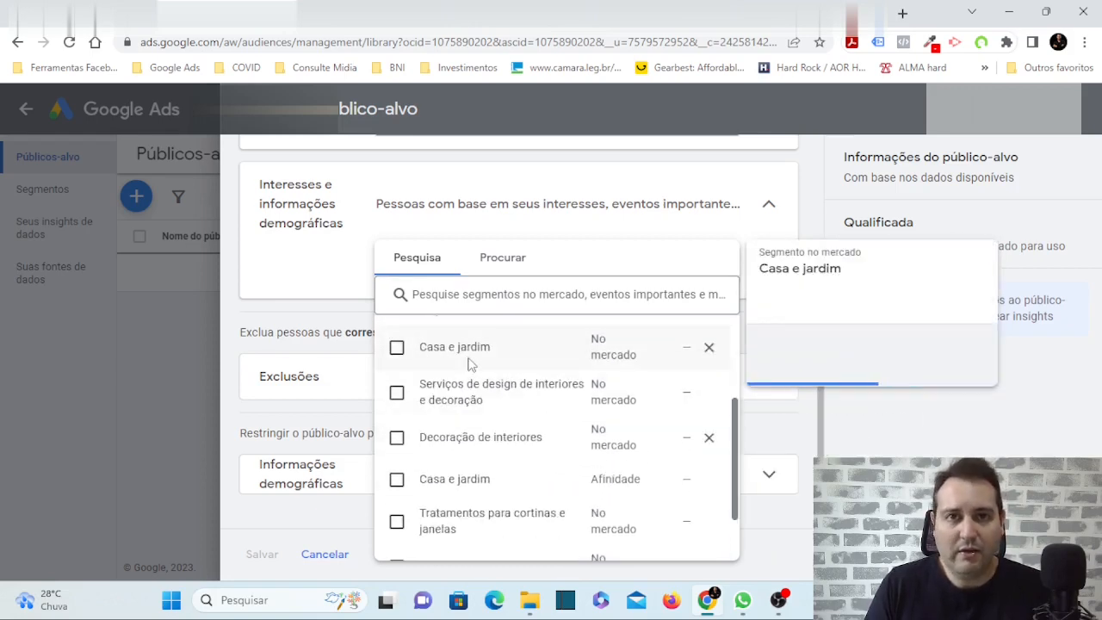
Browse the No mercado interest categories and expand Automóveis e veículos to view its subcategories.
left_click(506, 262)
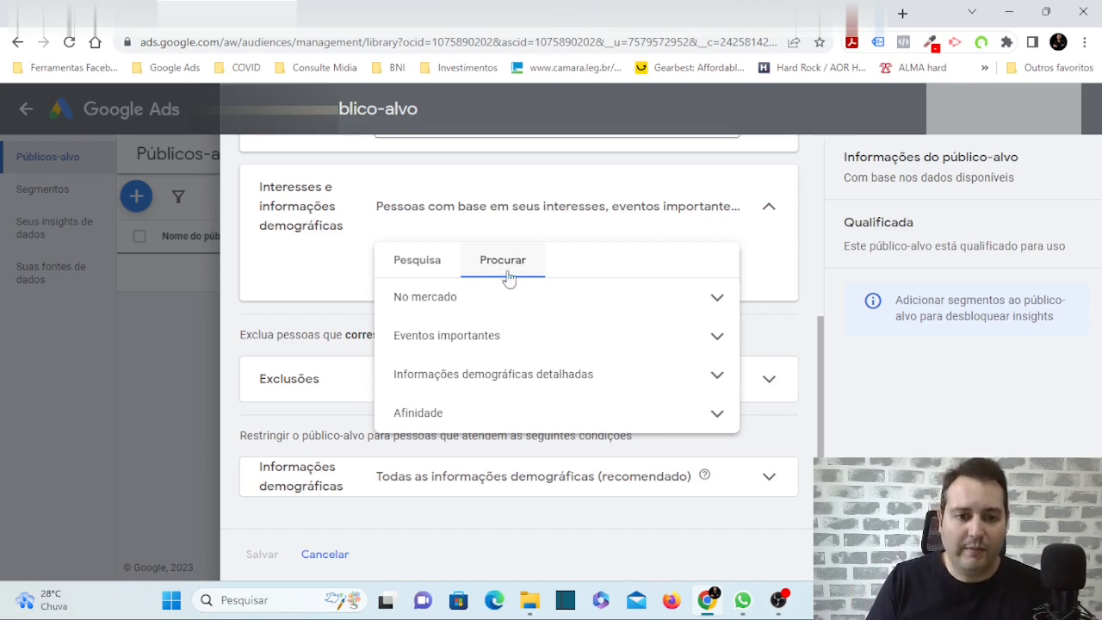
left_click(718, 299)
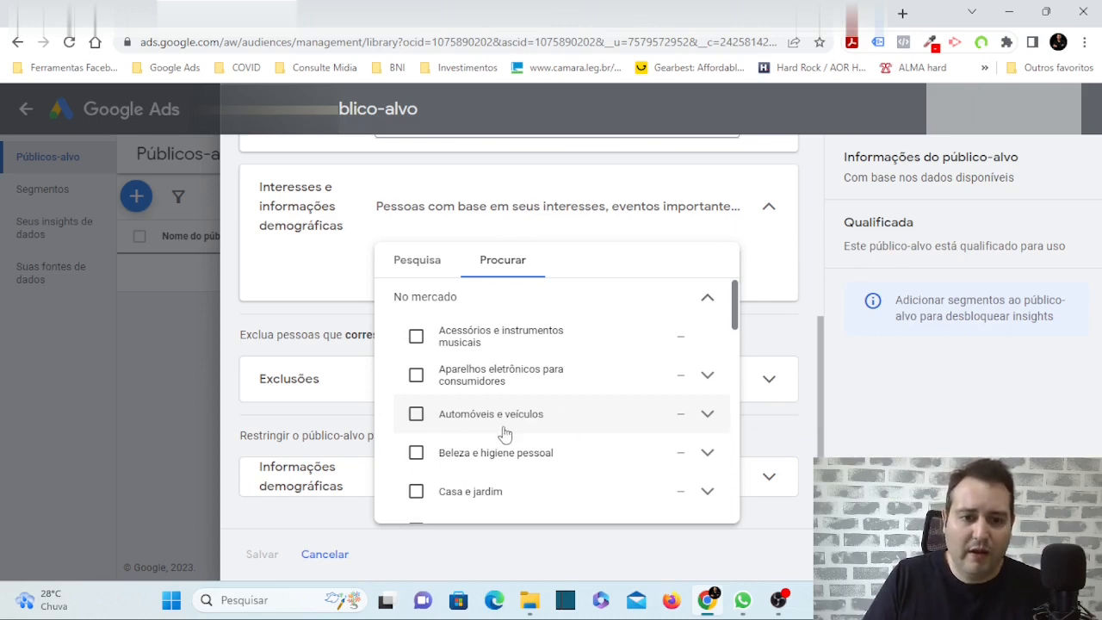
left_click(706, 417)
scroll(663, 428, "down", 1)
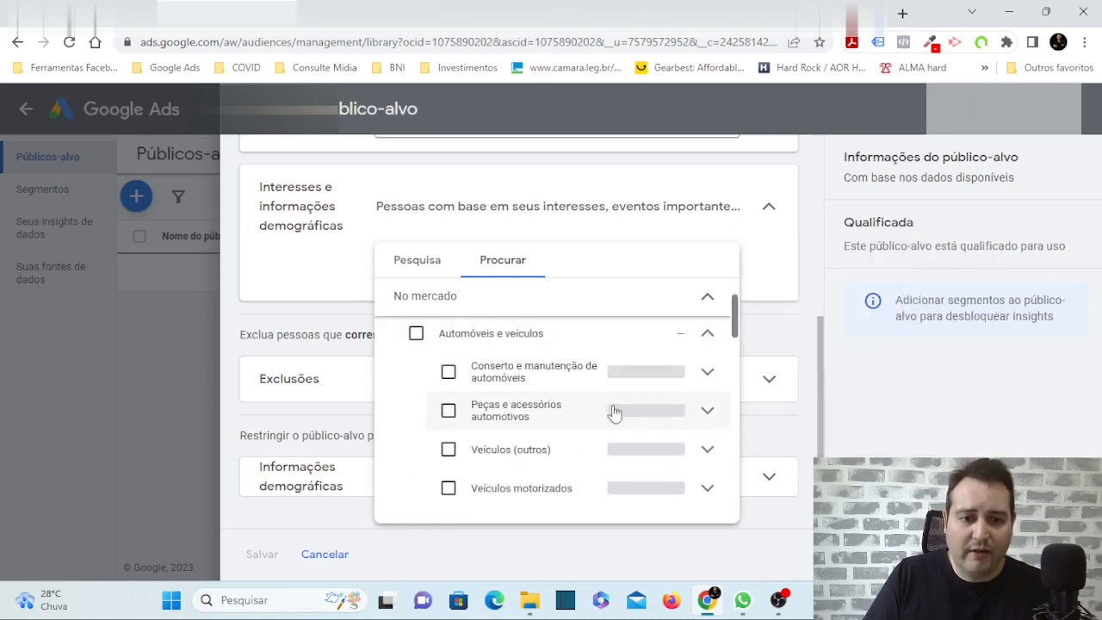
mouse_move(563, 386)
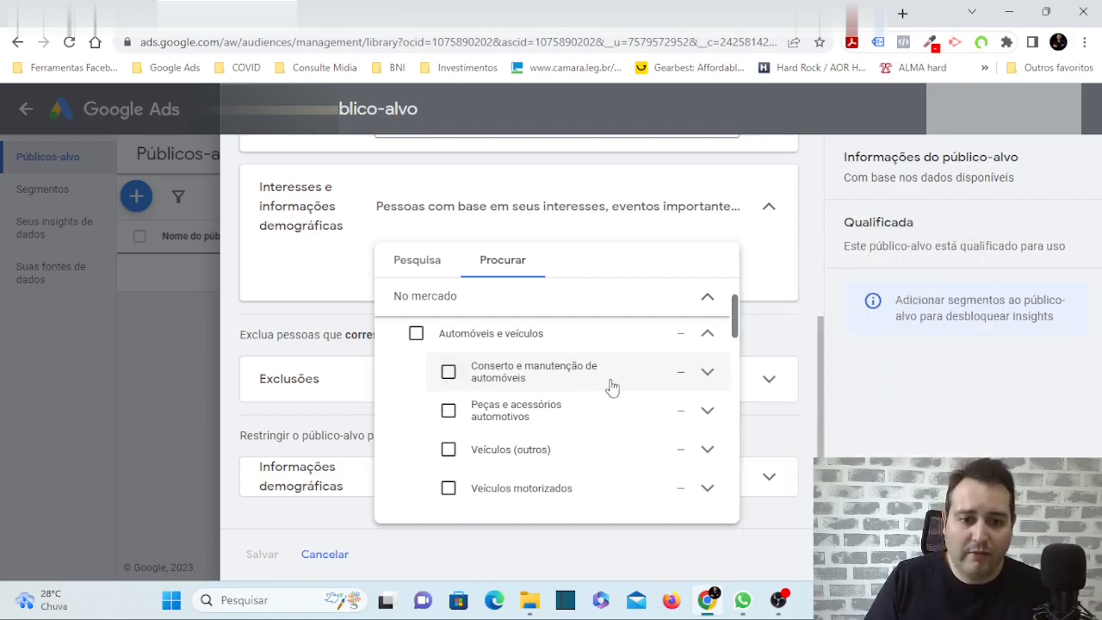
Examine the segments within Conserto e manutenção de automóveis, including Conserto e troca de vidros, and collapse the Automóveis e veículos category.
left_click(708, 376)
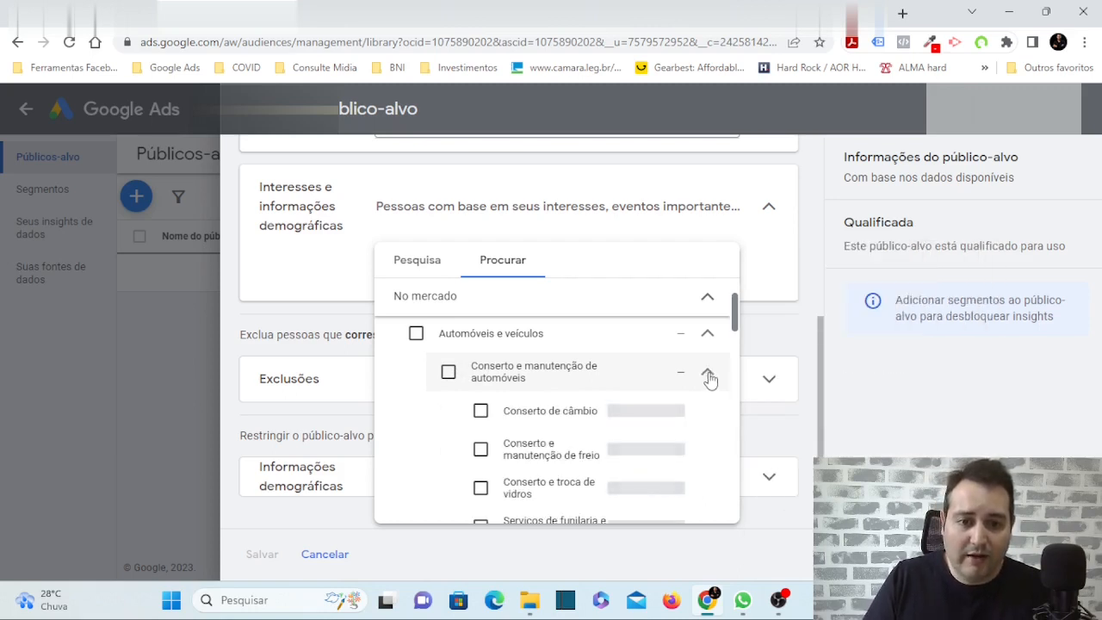
scroll(708, 378, "down", 1)
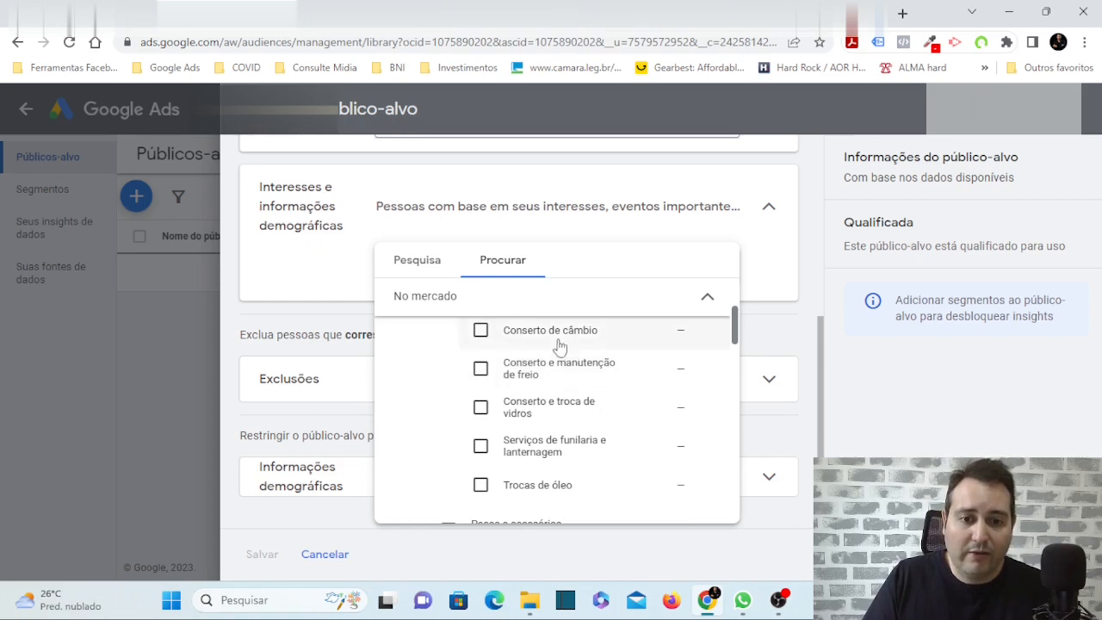
mouse_move(556, 340)
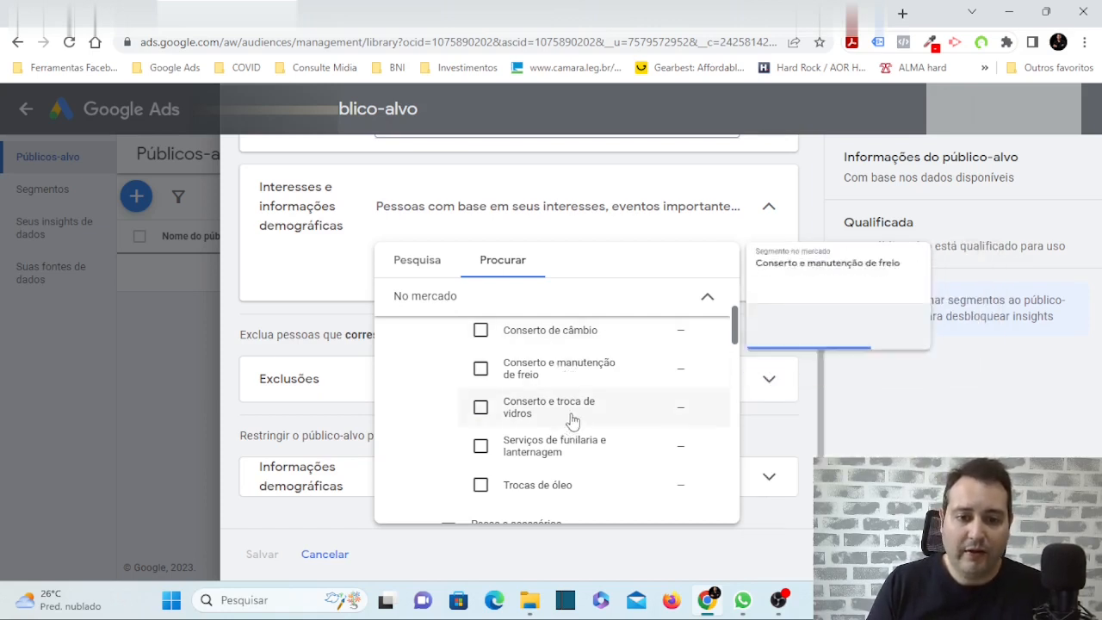
mouse_move(554, 421)
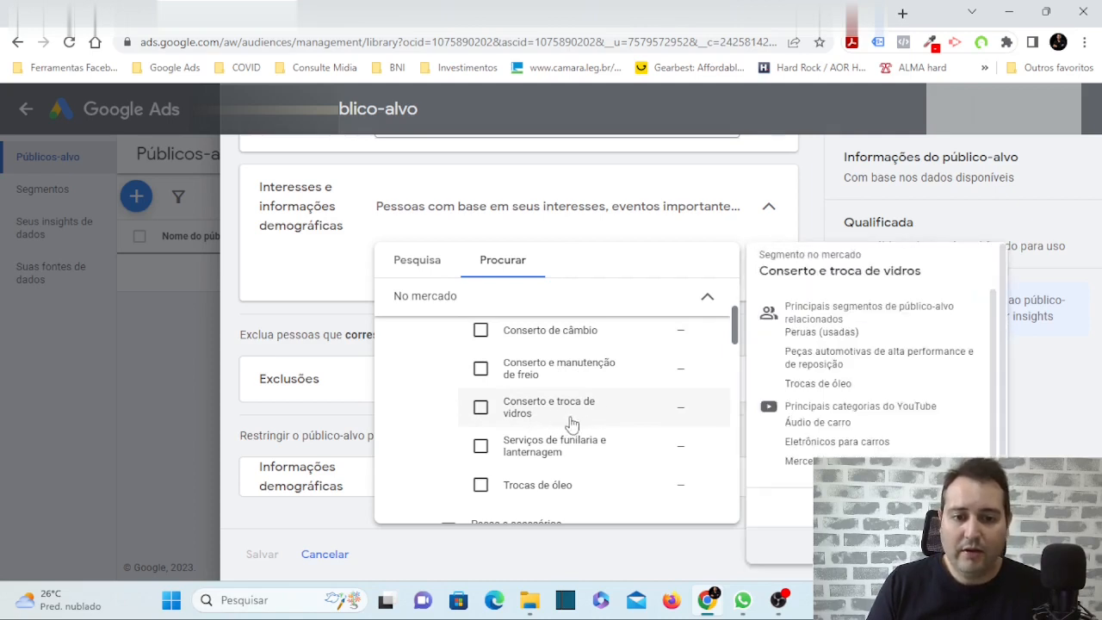
scroll(585, 421, "up", 1)
left_click(709, 377)
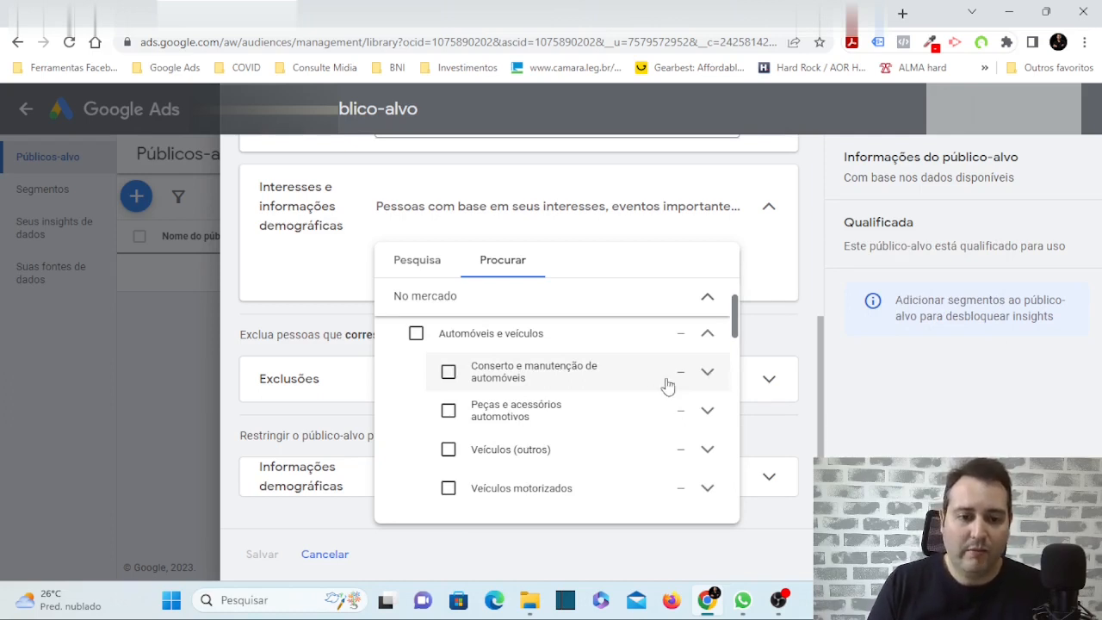
left_click(707, 333)
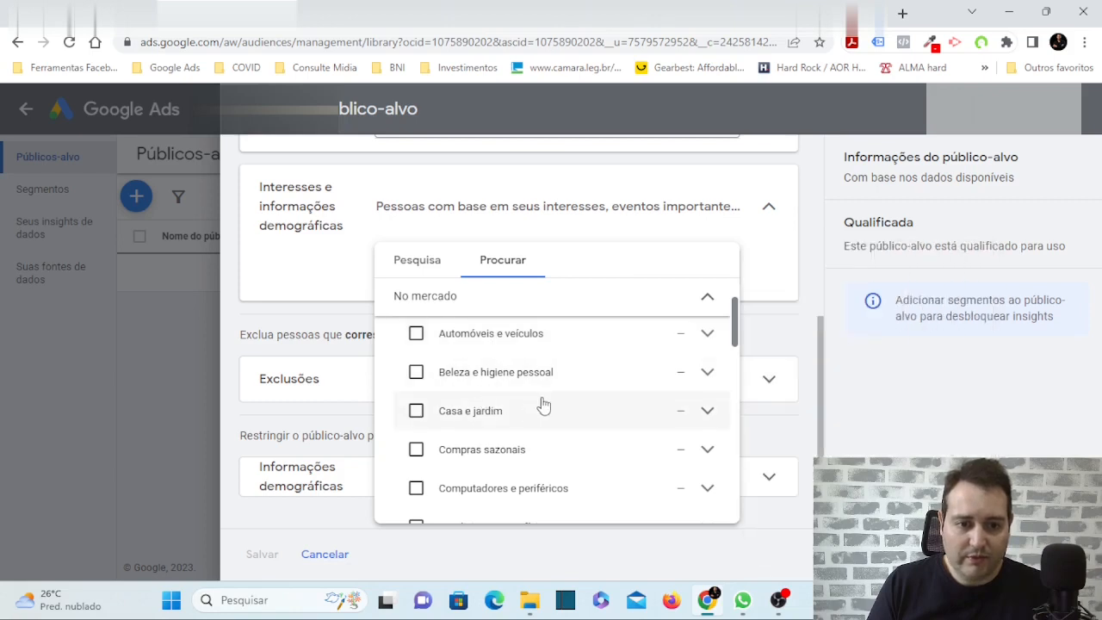
Examine the Computadores segments under Computadores e periféricos, including the details of Laptops e notebooks, and collapse the Computadores subcategory.
scroll(541, 407, "down", 1)
scroll(603, 383, "down", 1)
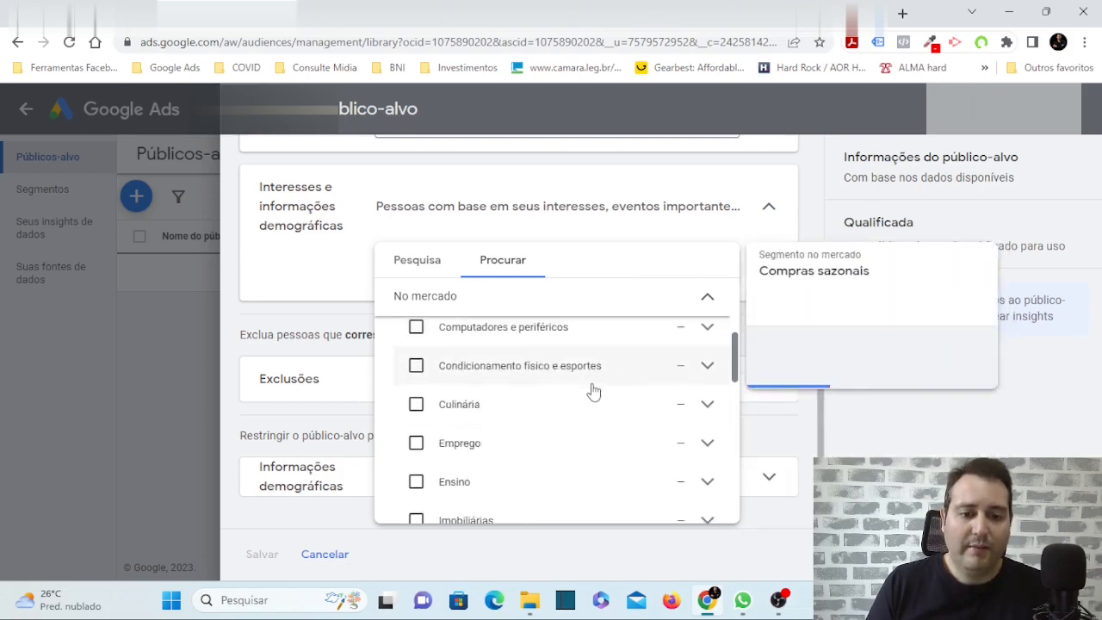
scroll(560, 413, "up", 1)
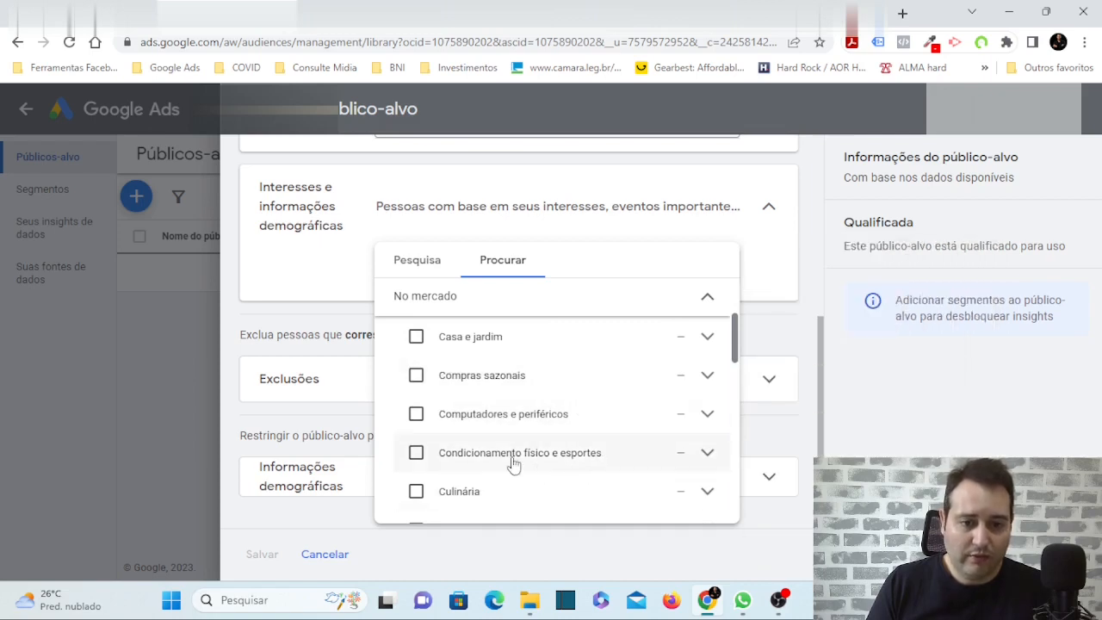
left_click(708, 415)
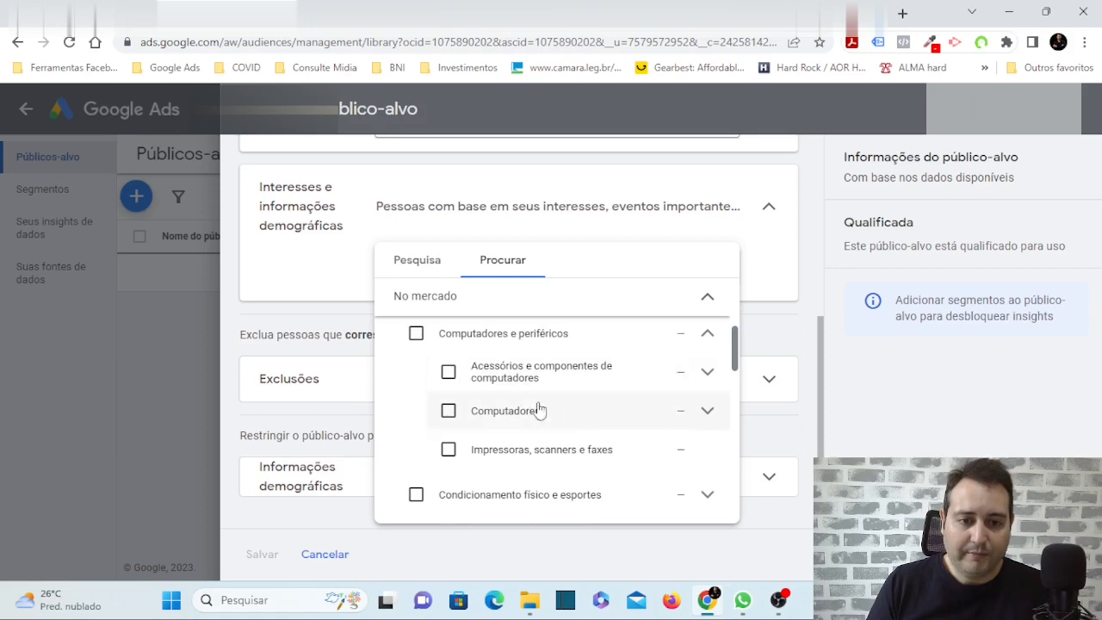
left_click(710, 415)
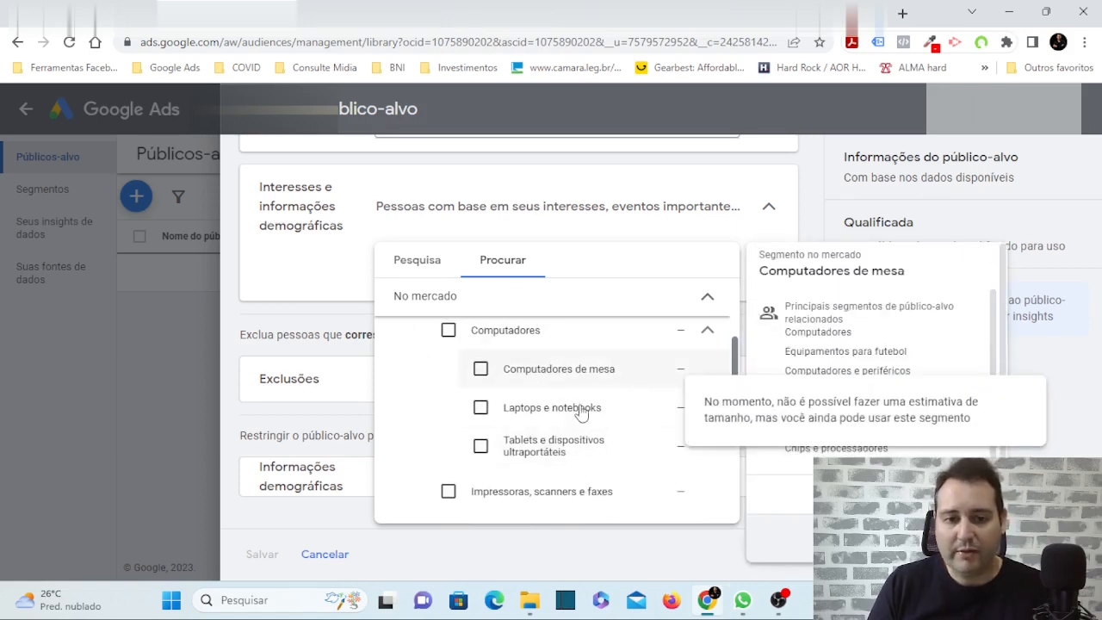
mouse_move(569, 417)
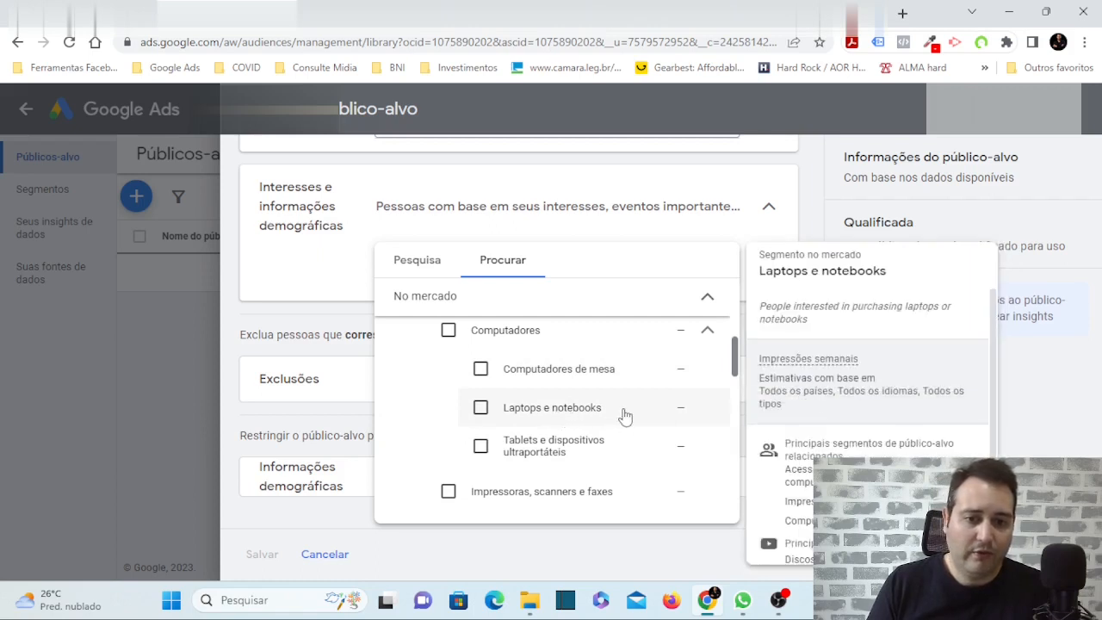
left_click(707, 335)
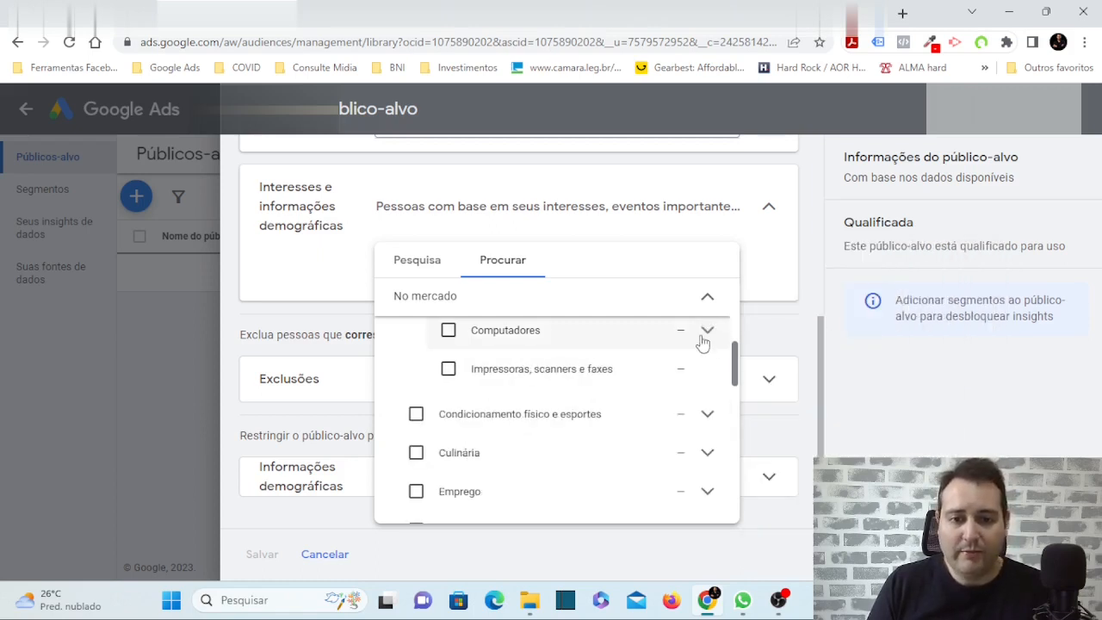
scroll(555, 379, "up", 1)
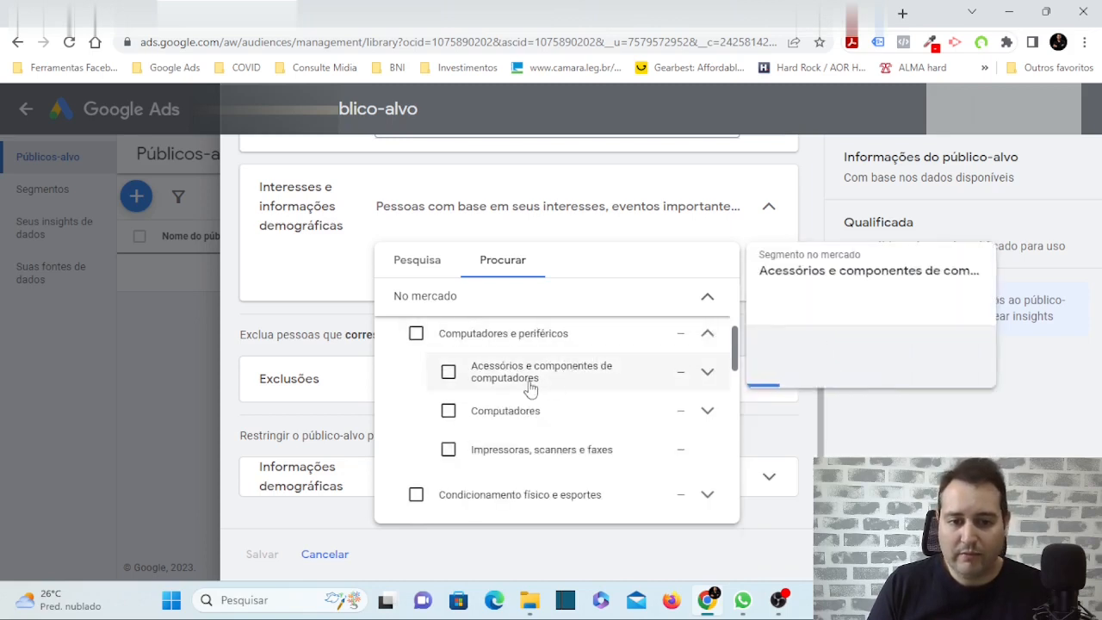
scroll(628, 379, "up", 1)
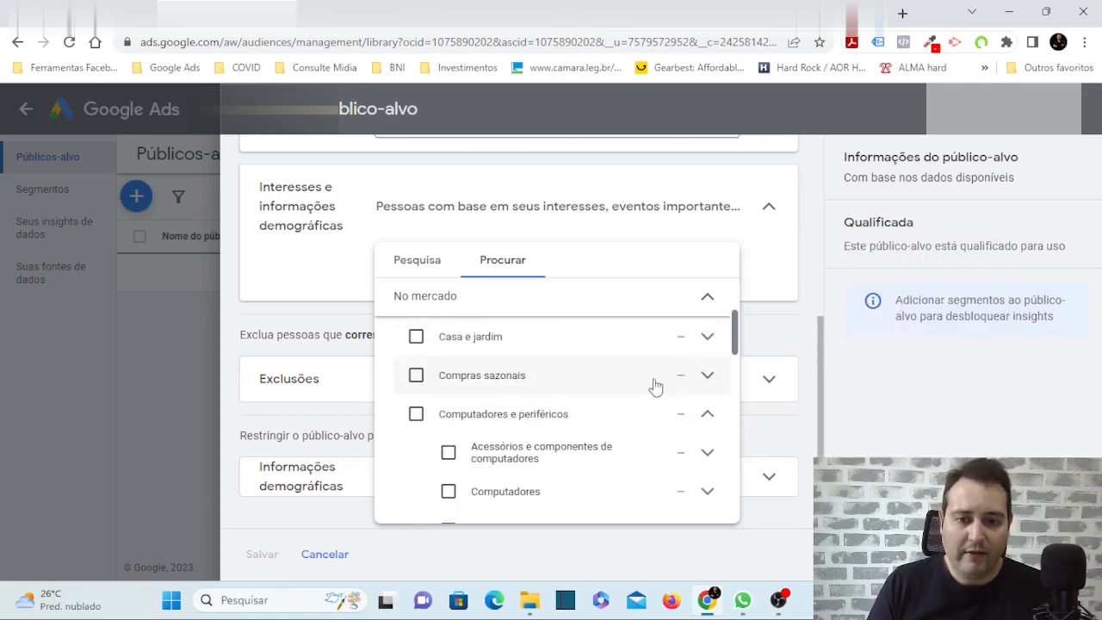
Collapse Computadores e periféricos, browse the remaining No mercado categories, including Ingressos para eventos and Imobiliárias, and collapse No mercado.
scroll(615, 408, "up", 1)
scroll(607, 398, "down", 1)
scroll(606, 398, "down", 1)
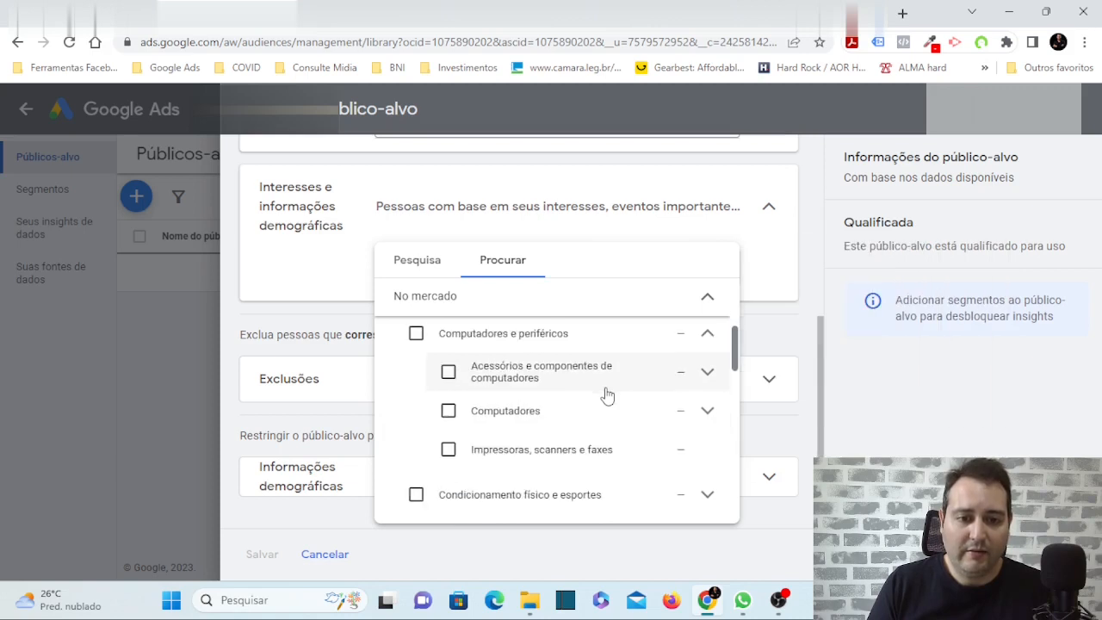
left_click(702, 339)
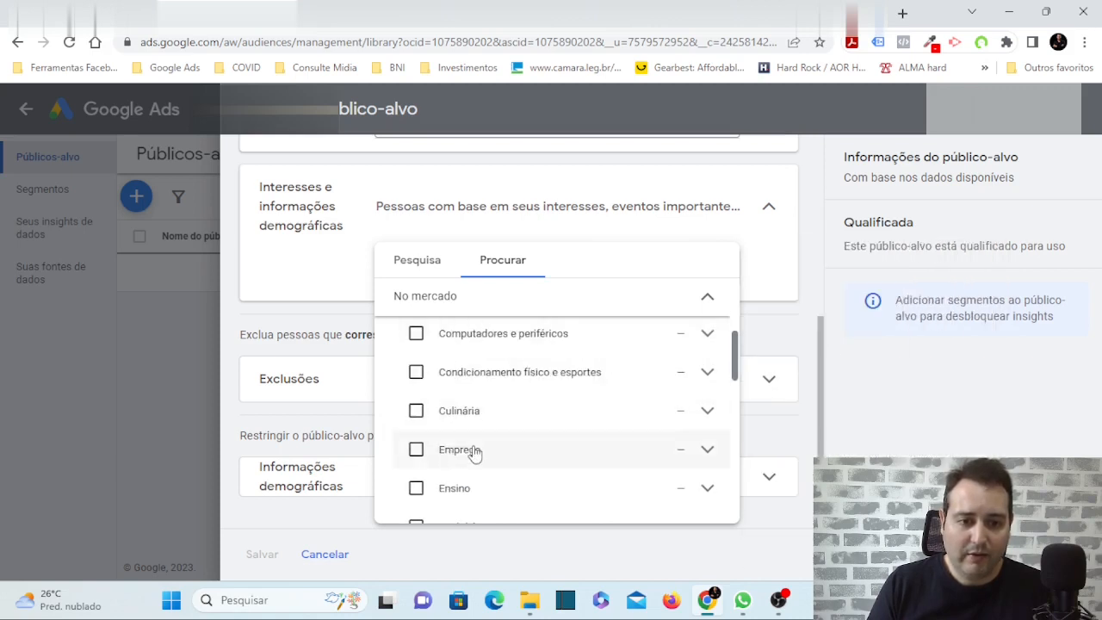
scroll(546, 399, "down", 2)
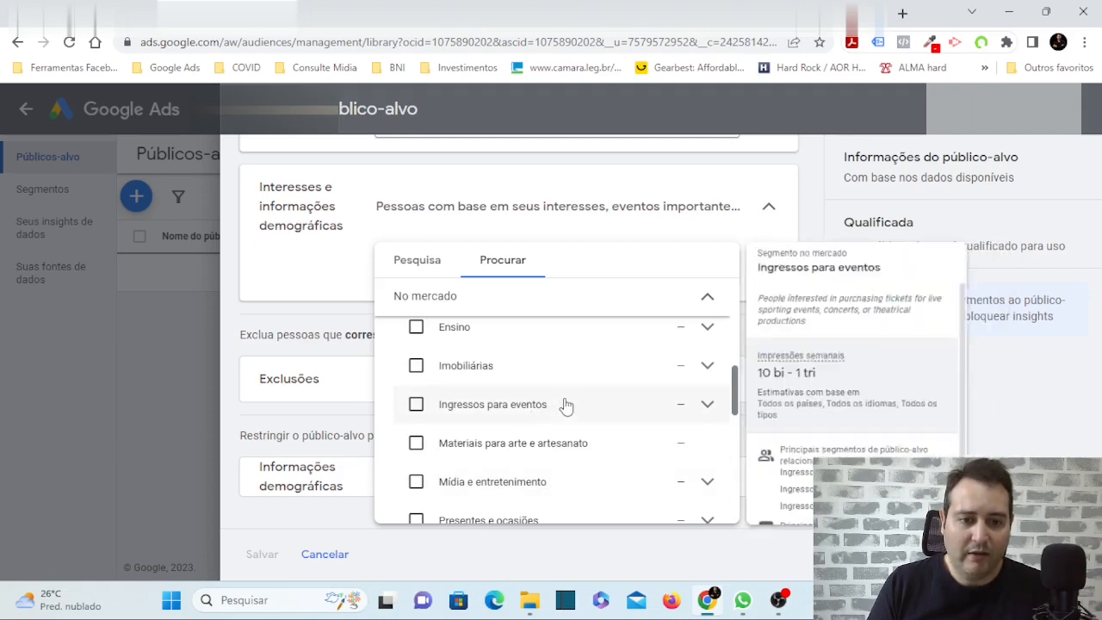
scroll(559, 405, "down", 1)
scroll(551, 397, "up", 1)
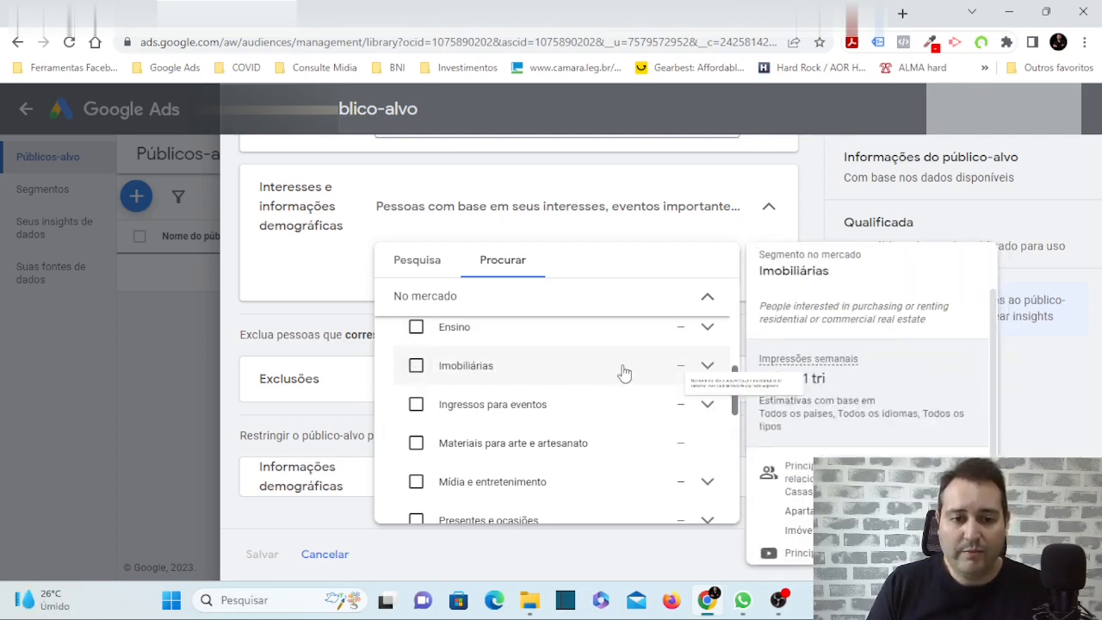
left_click(707, 297)
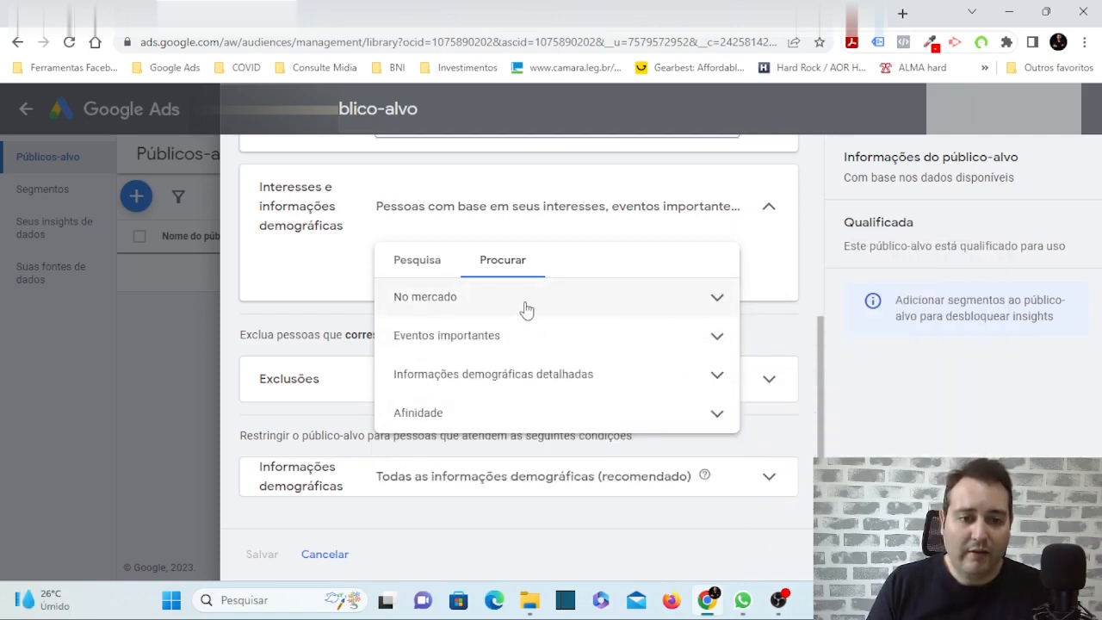
Review the Eventos importantes segments, close the segment list, and examine the Exclusões option for excluding remarketing lists.
left_click(719, 343)
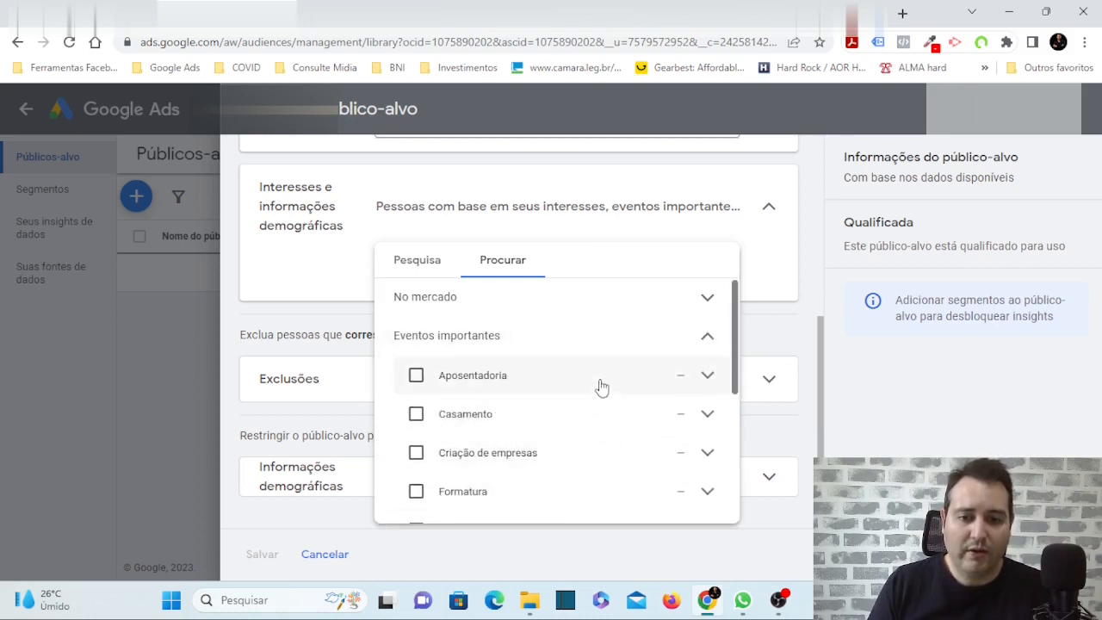
left_click(708, 337)
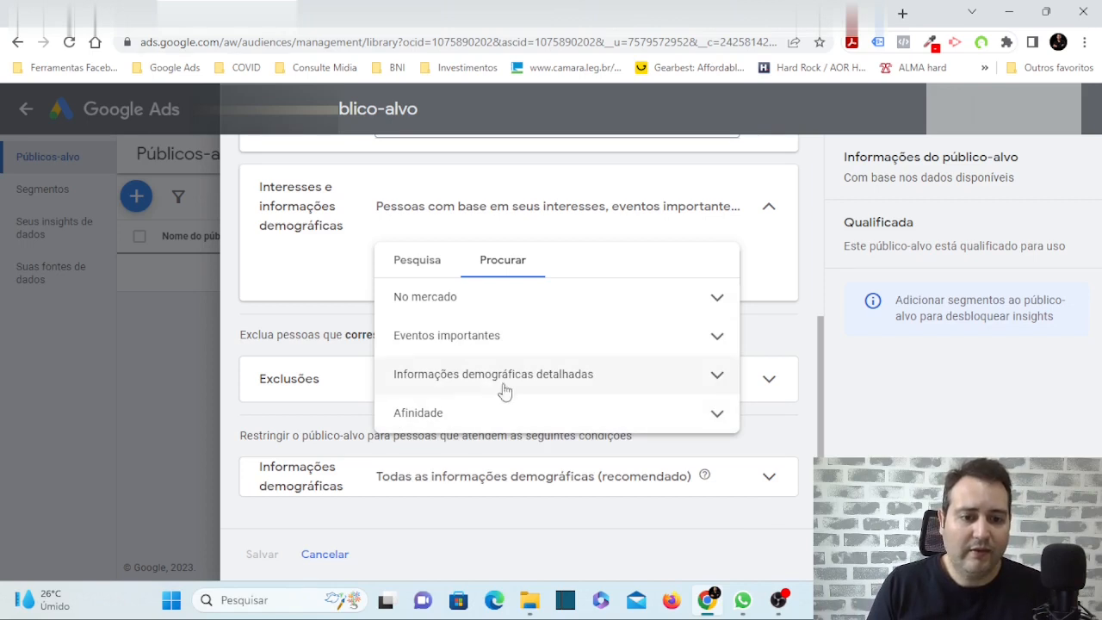
left_click(307, 285)
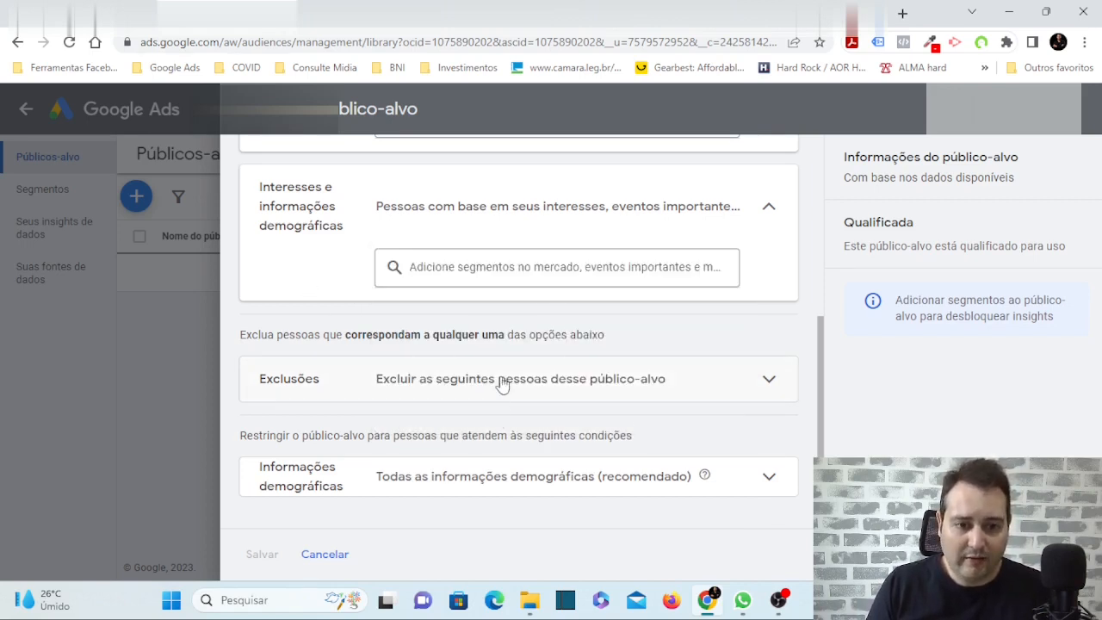
left_click(728, 383)
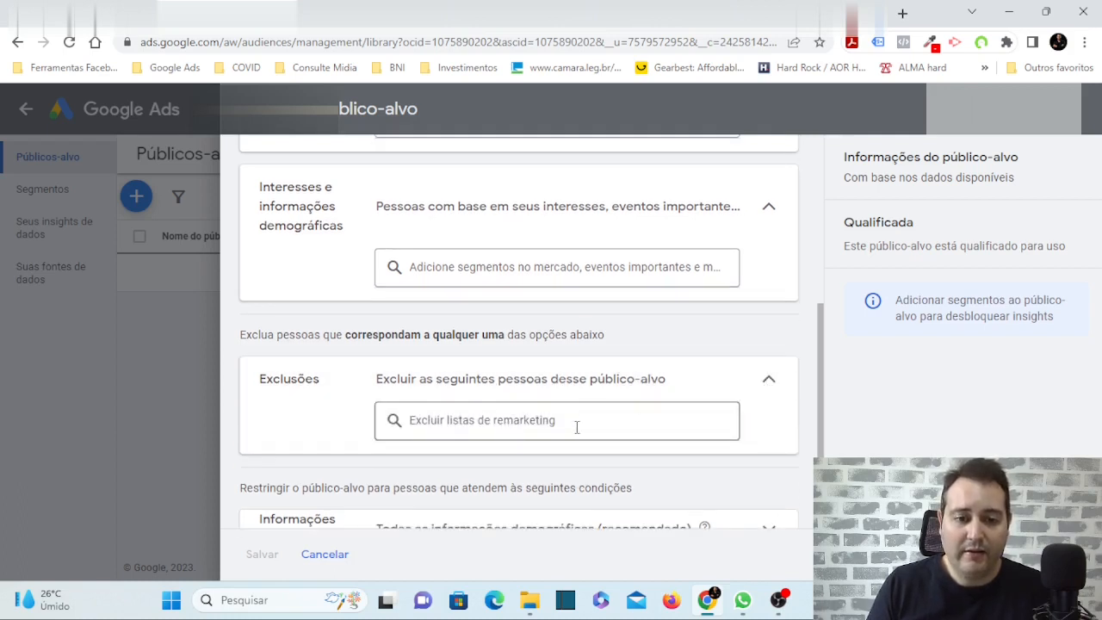
left_click(768, 380)
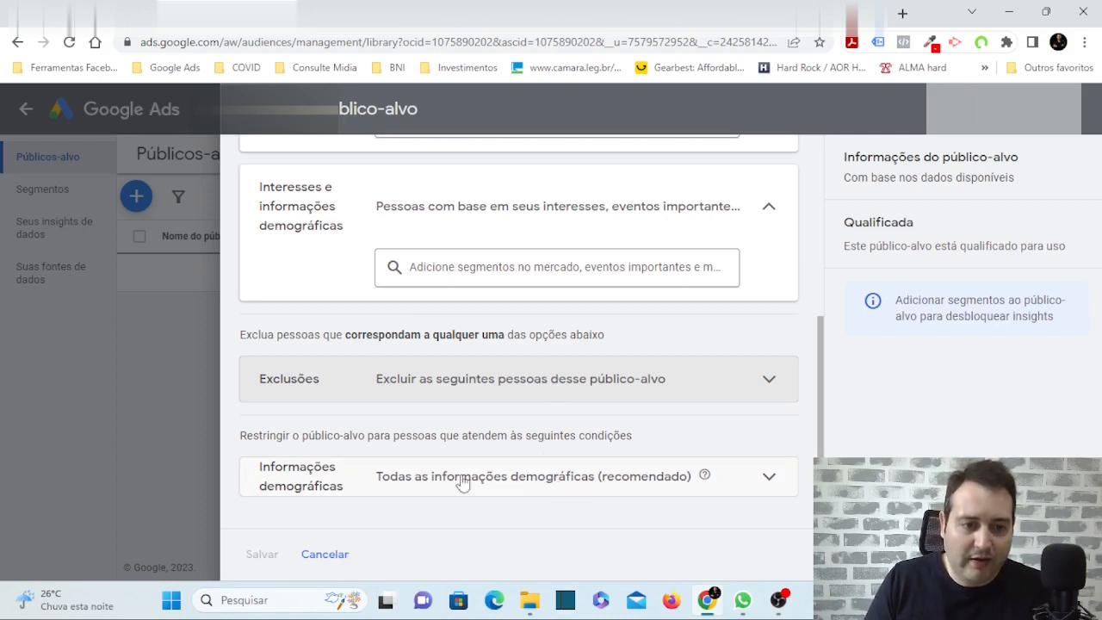
Examine the audience's Informações demográficas, including the minimum age choices, parental status and household income, and cancel the new audience.
left_click(604, 478)
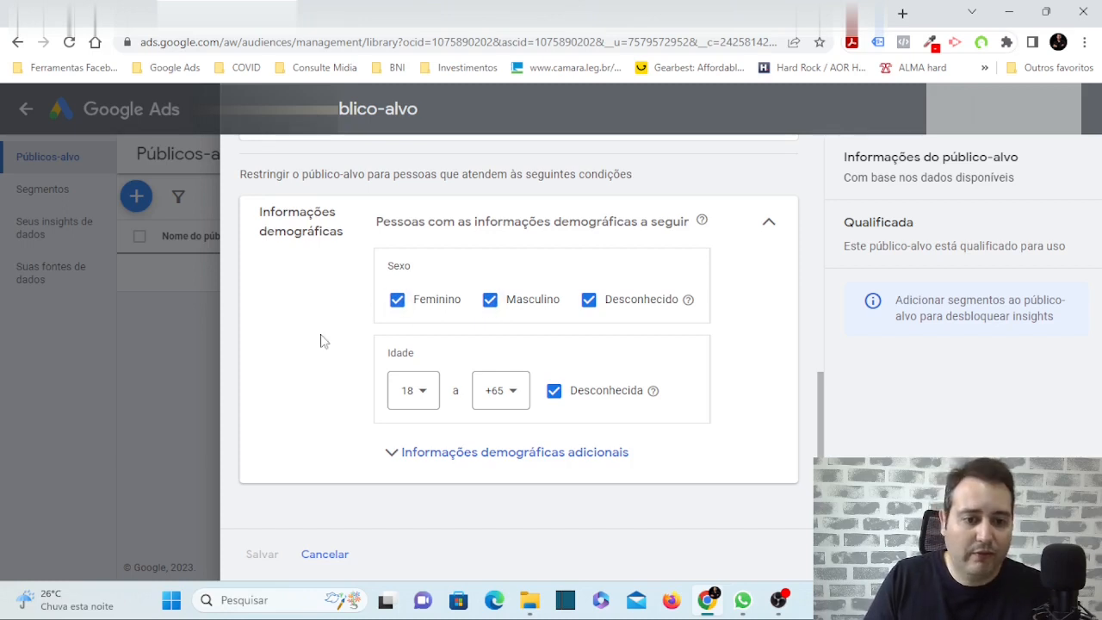
left_click(421, 392)
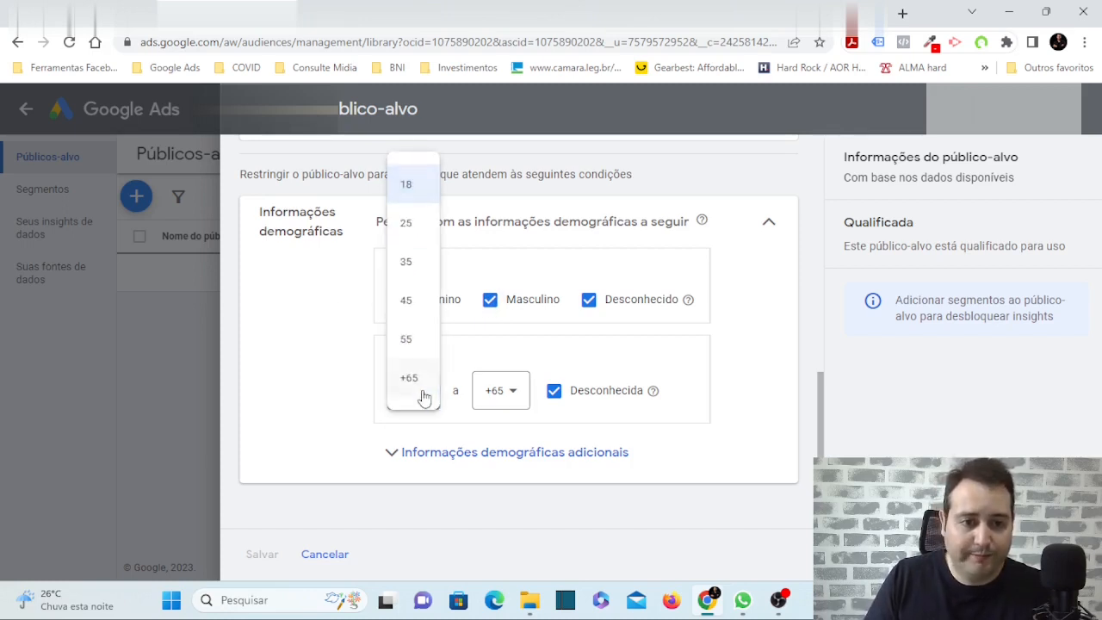
left_click(355, 343)
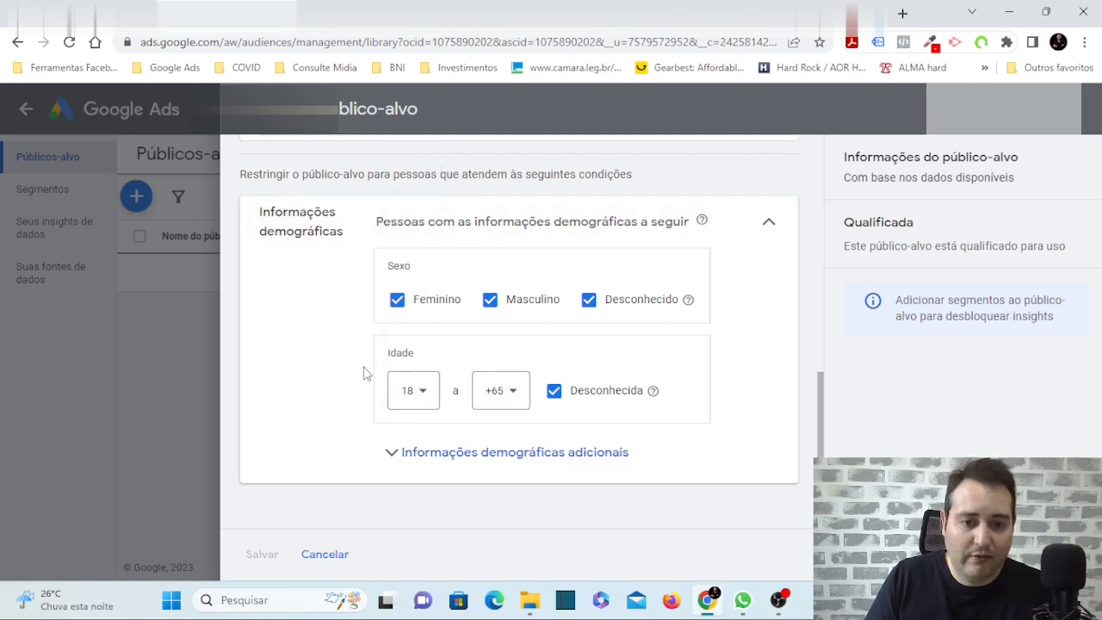
left_click(482, 455)
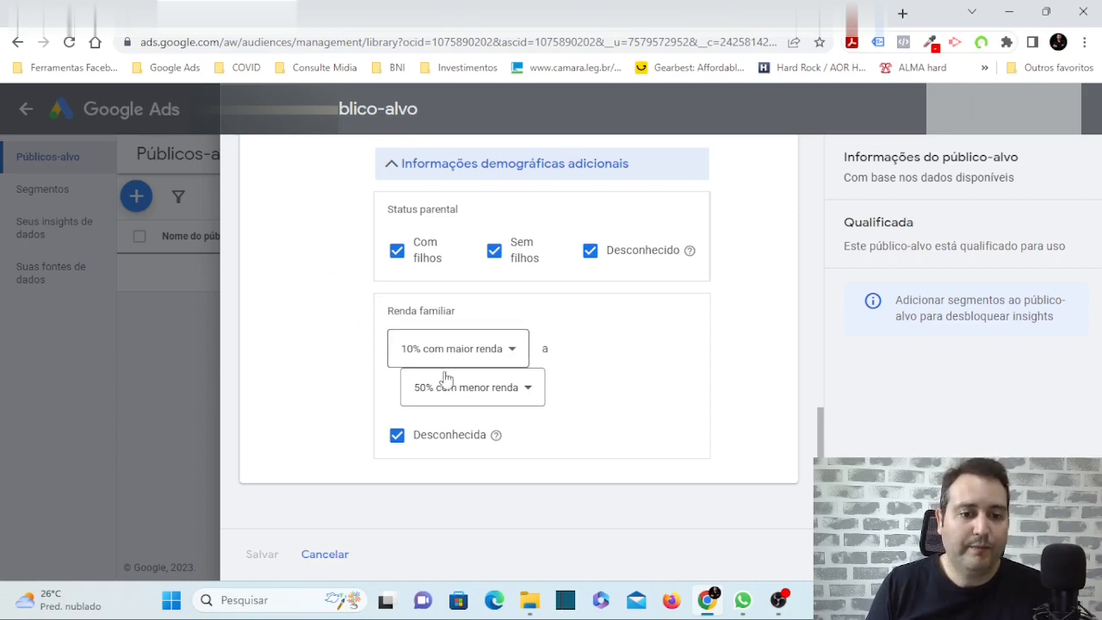
left_click(326, 556)
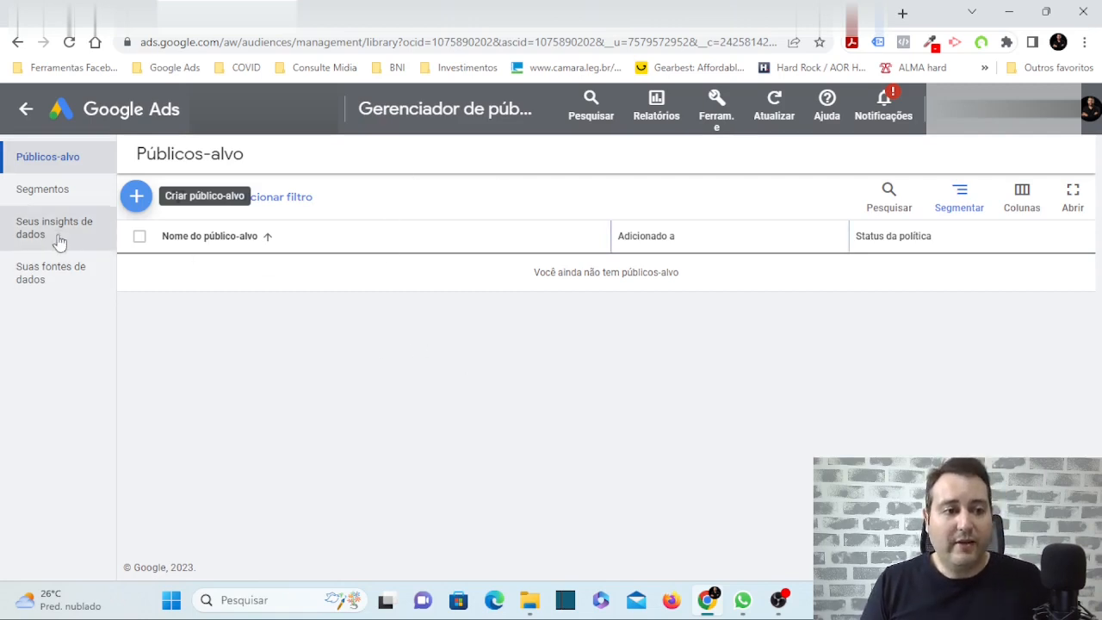
Start a new segment under Segmentos personalizados that includes people who searched for any of the given terms on Google.
left_click(53, 196)
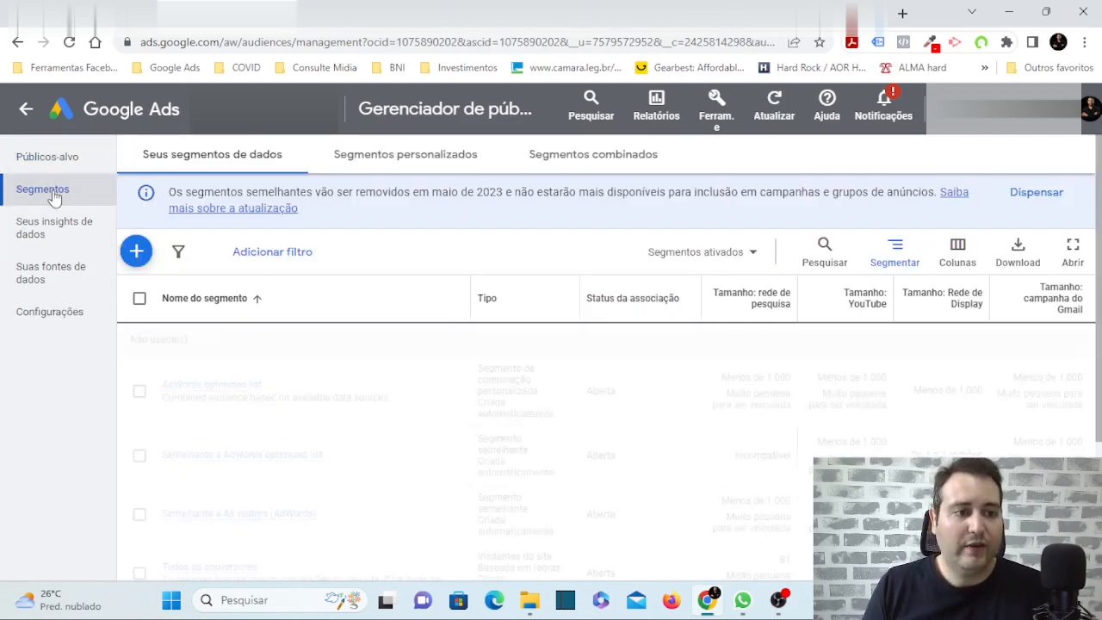
left_click(410, 161)
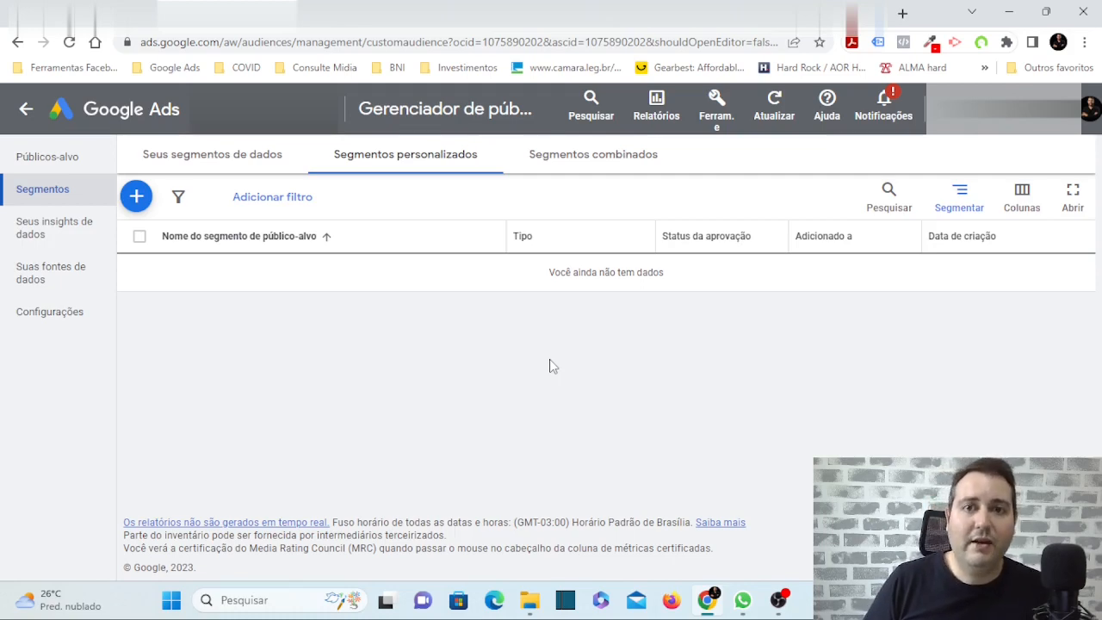
left_click(136, 196)
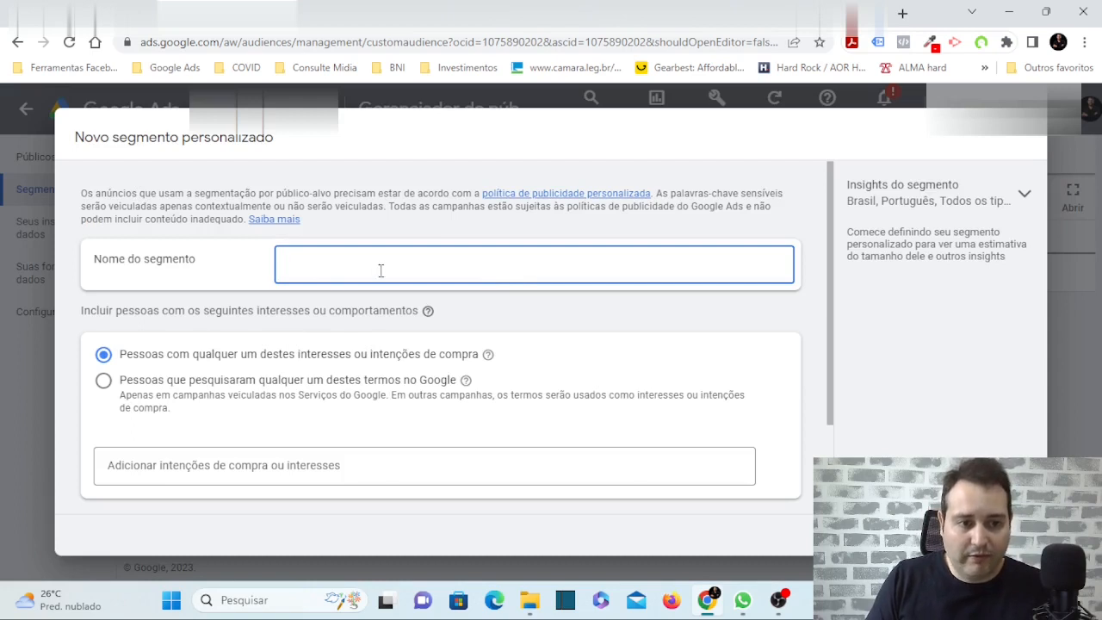
scroll(381, 270, "down", 1)
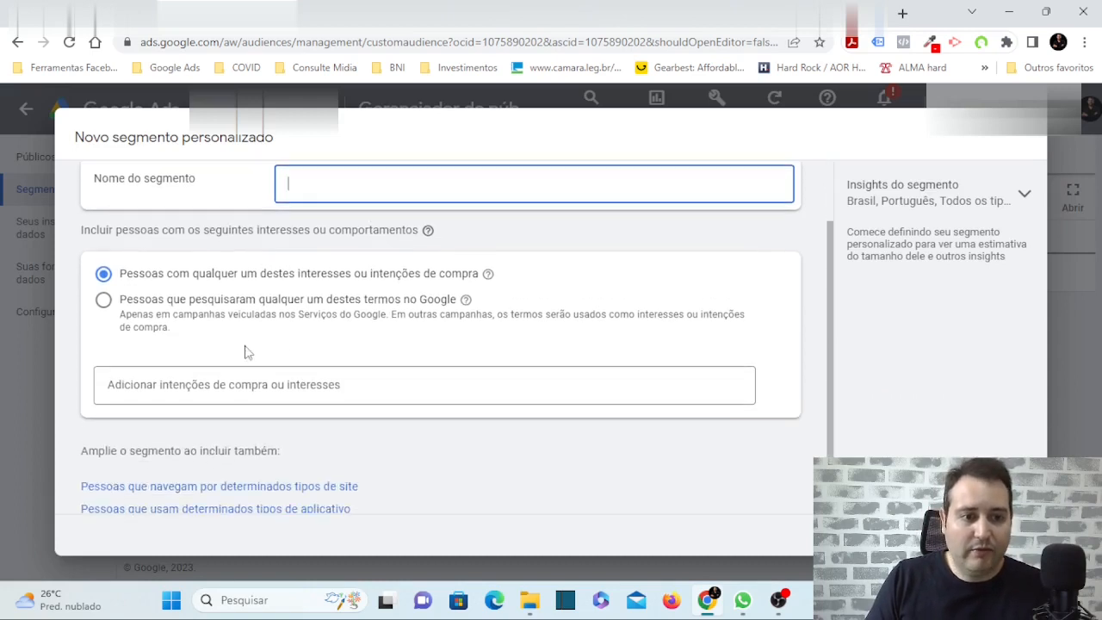
left_click(201, 308)
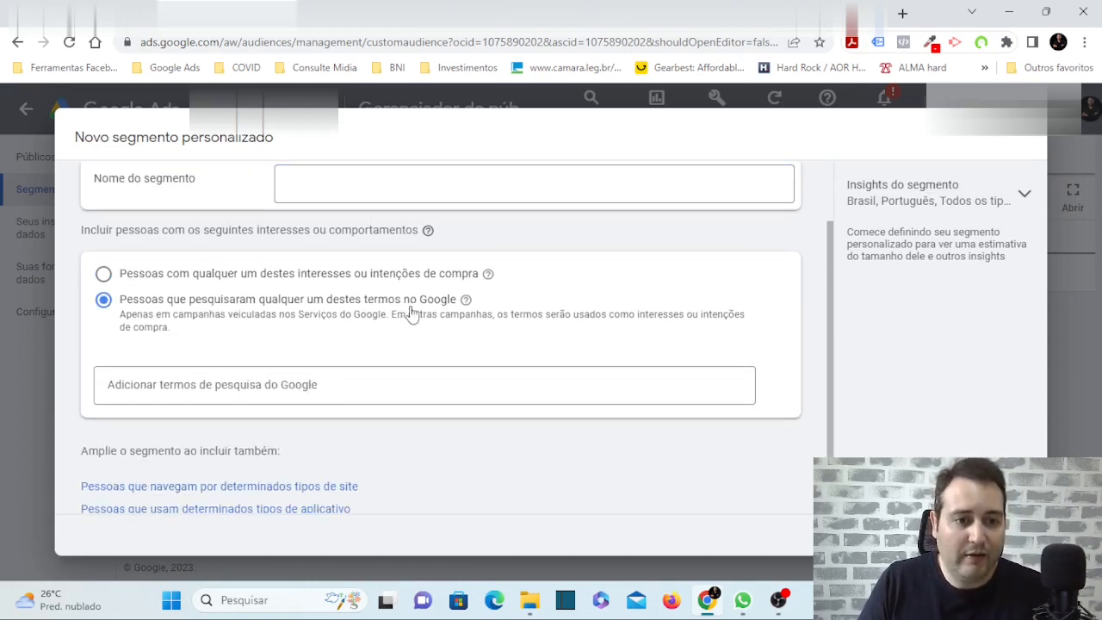
Enter "cotação seguro residencial" as the Google search term and browse the suggested search term ideas.
left_click(425, 384)
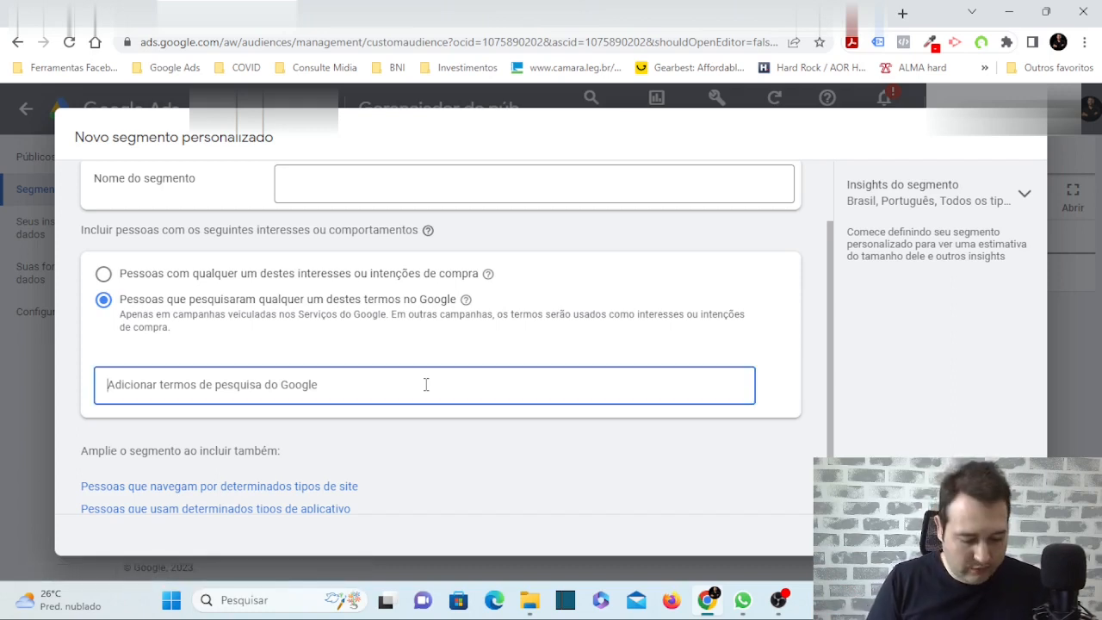
type("cota")
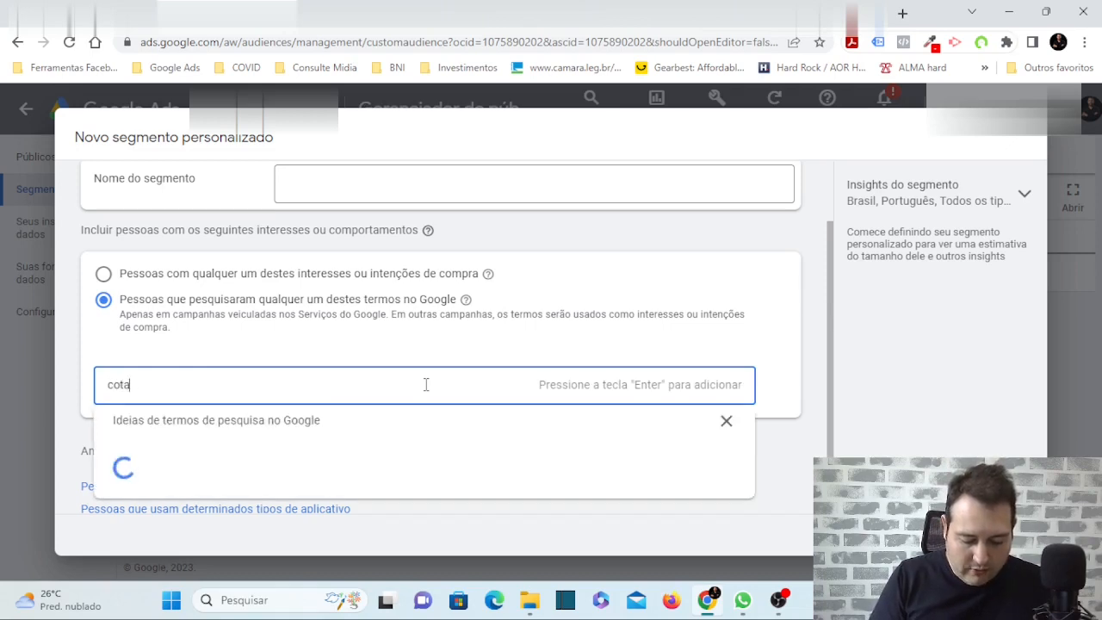
type("ção seguro ")
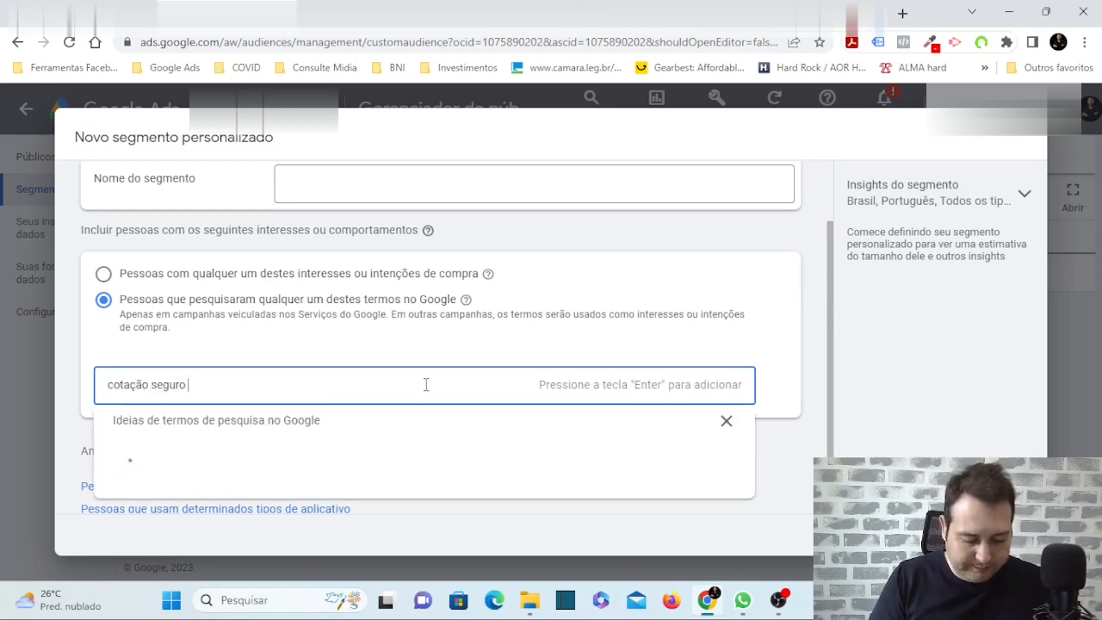
type("residencial")
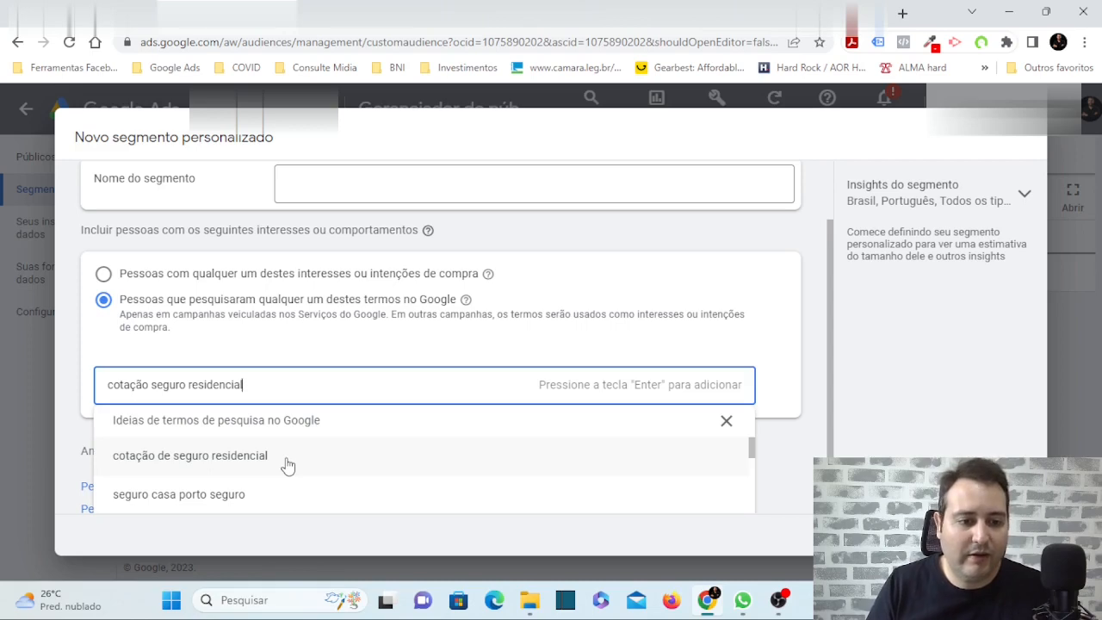
scroll(288, 466, "down", 2)
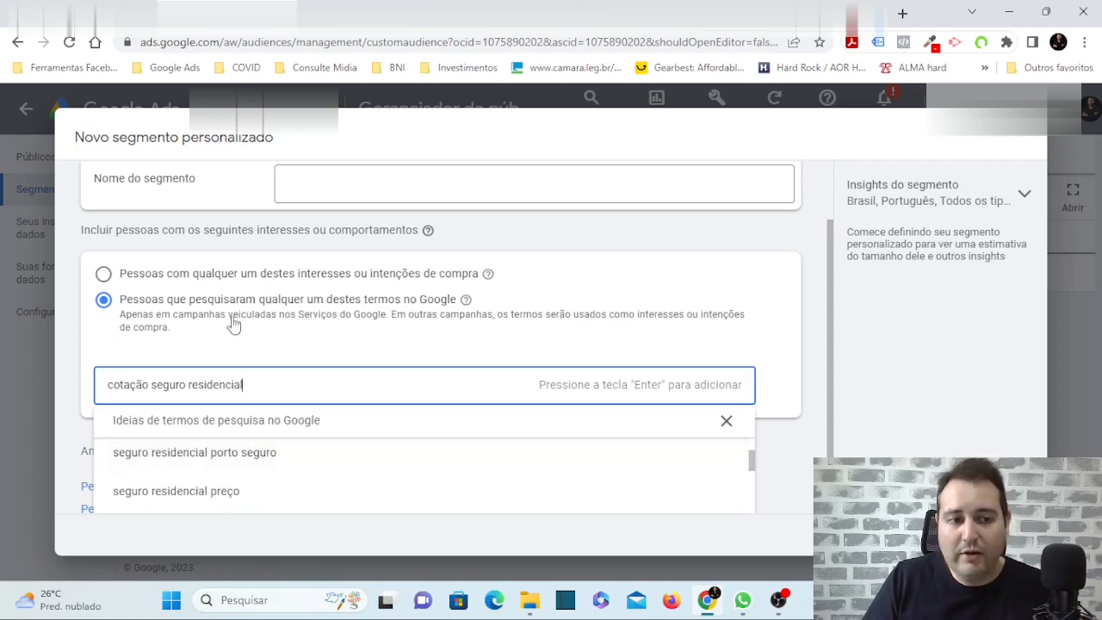
left_click(821, 298)
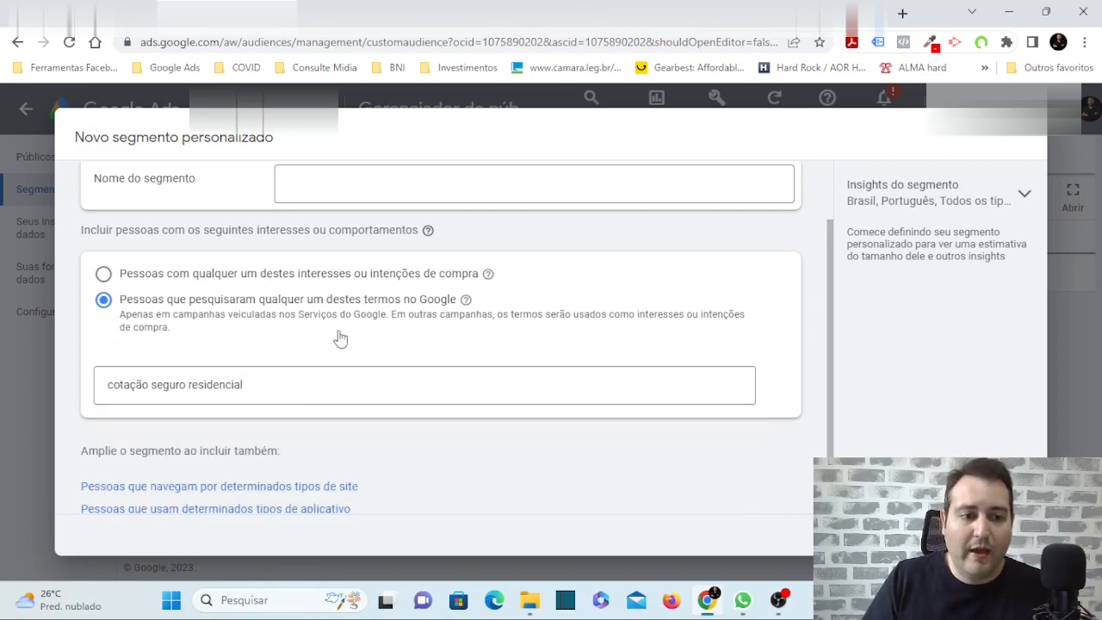
Add the condition for people who browse similar websites, leave its URLs empty, and discard the new custom segment.
scroll(328, 334, "down", 2)
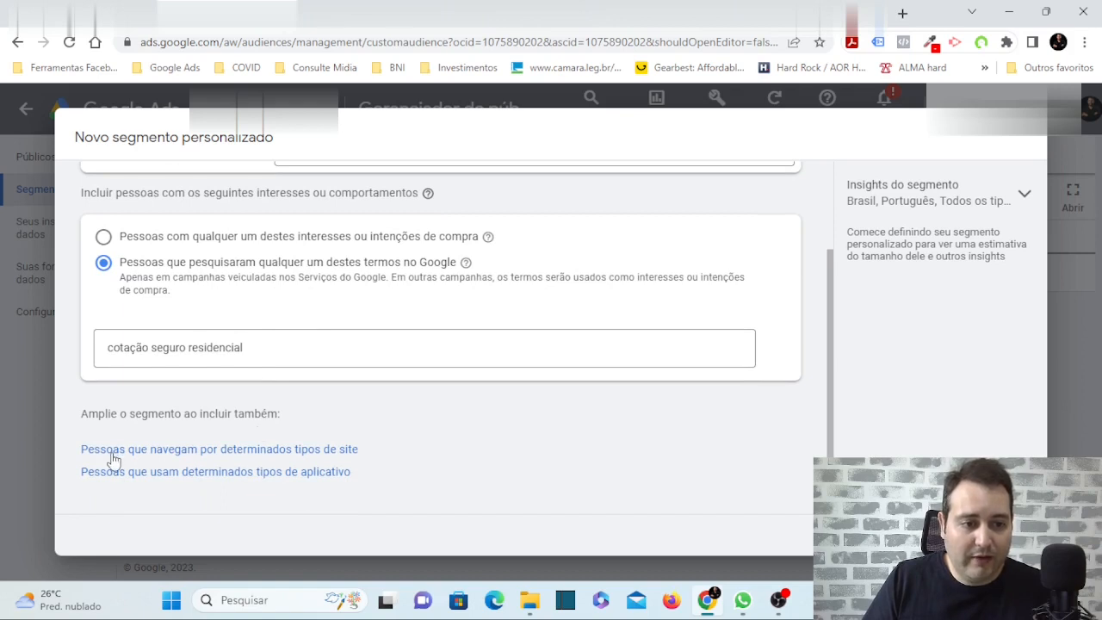
left_click(291, 453)
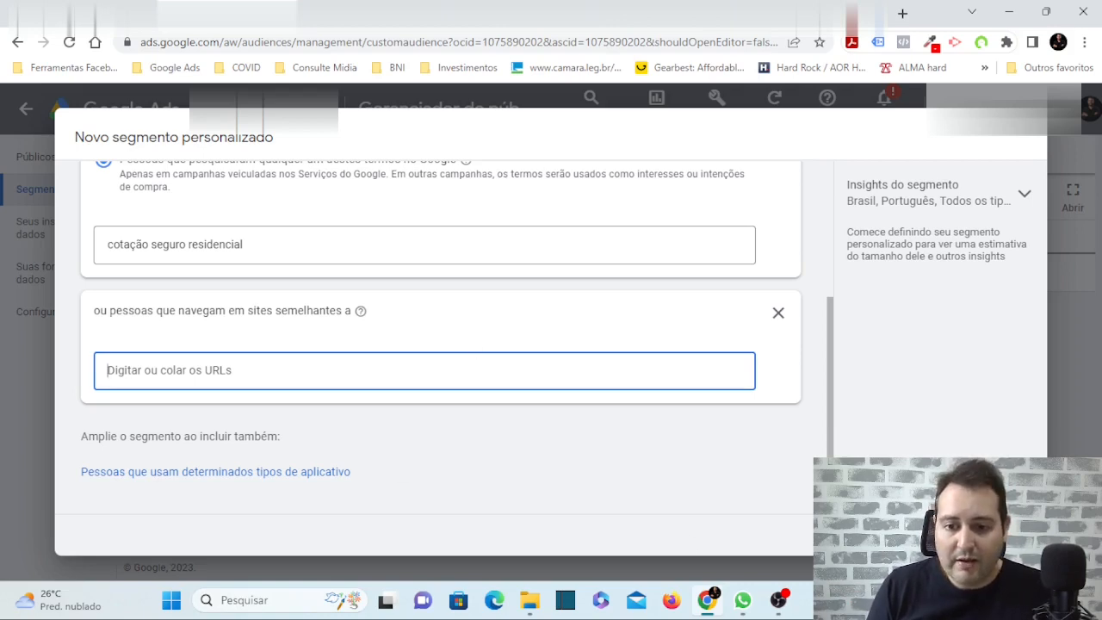
left_click(945, 535)
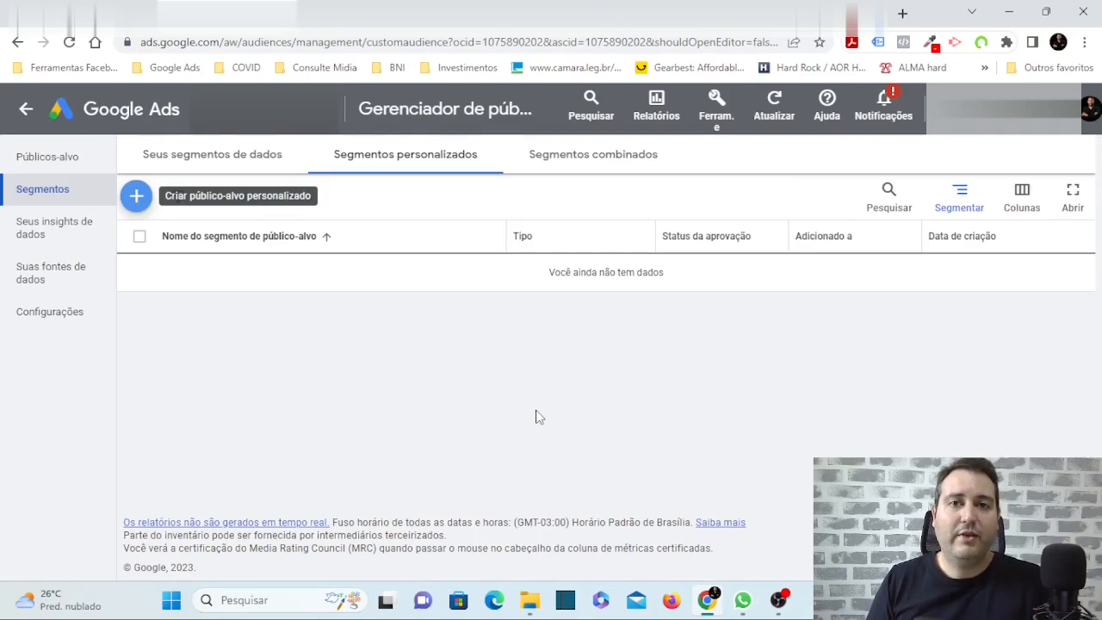